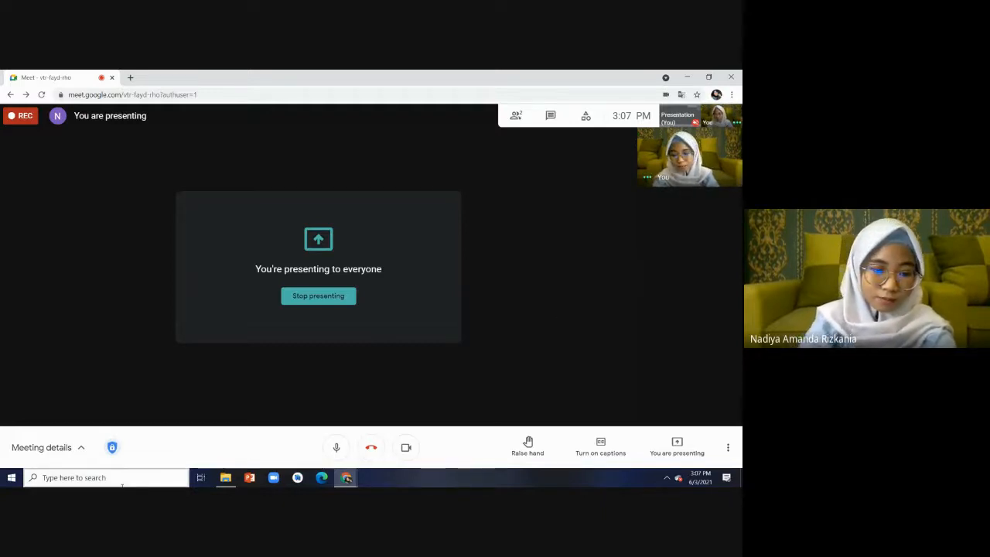
Launch Pentaho Data Integration via its Spoon.bat shortcut, minimize the browser window and dismiss the startup tips
click(121, 483)
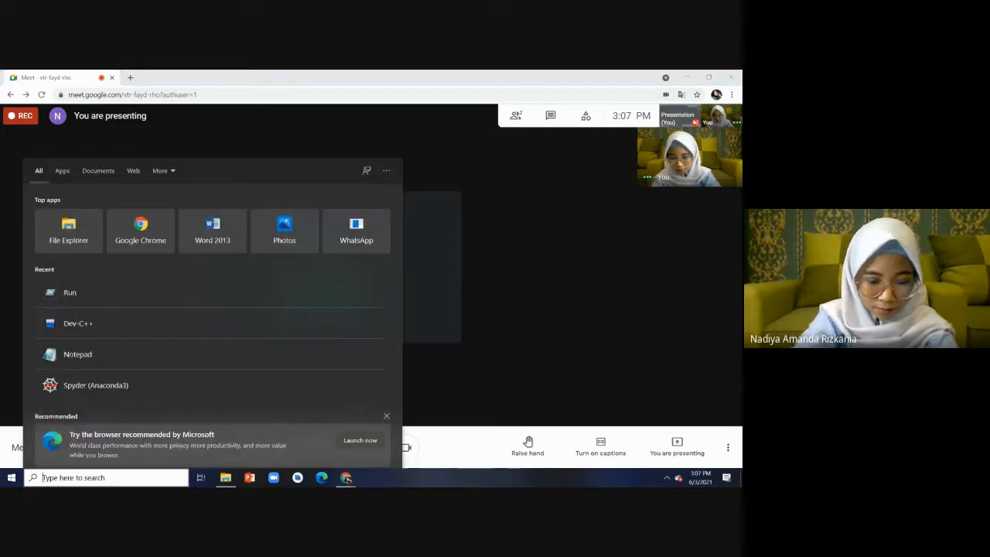
text(spoo)
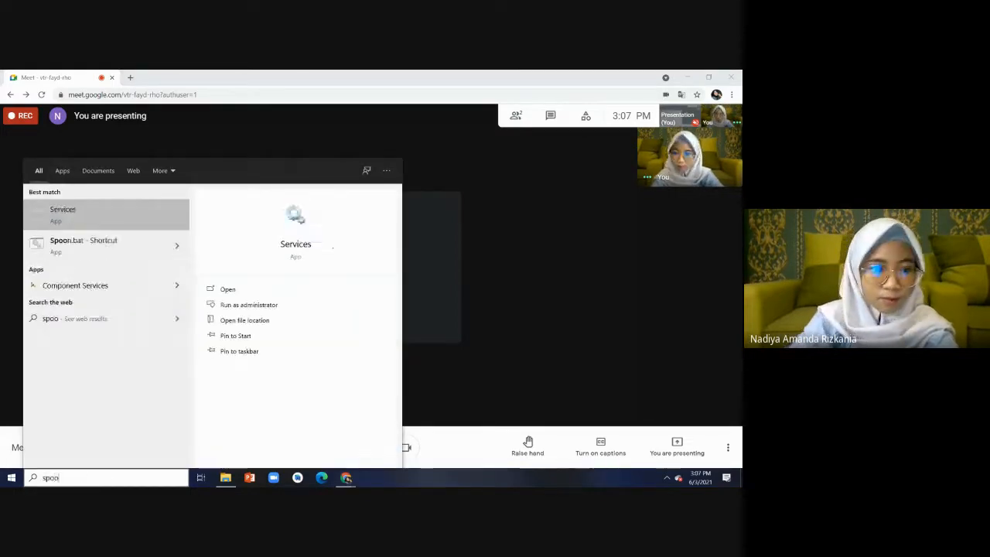
click(99, 255)
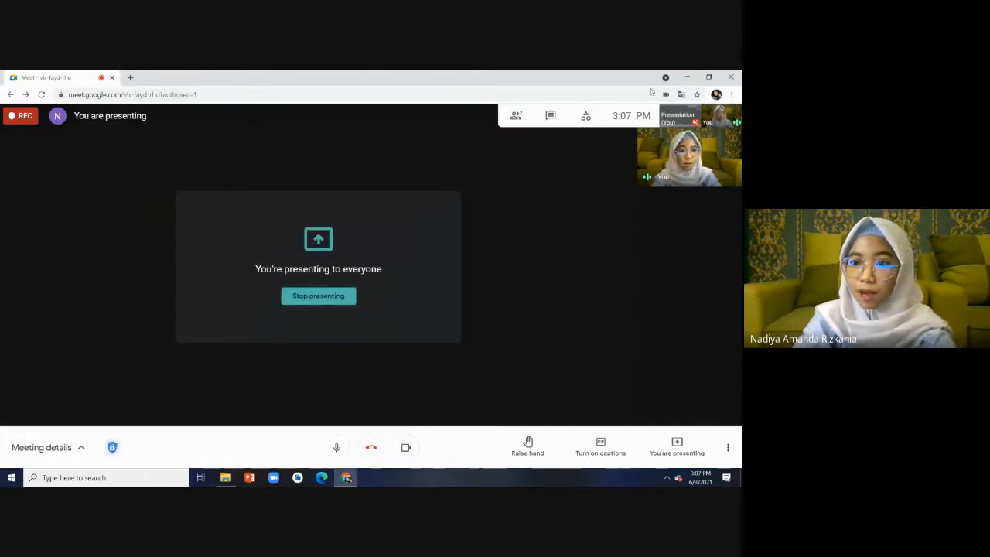
click(685, 78)
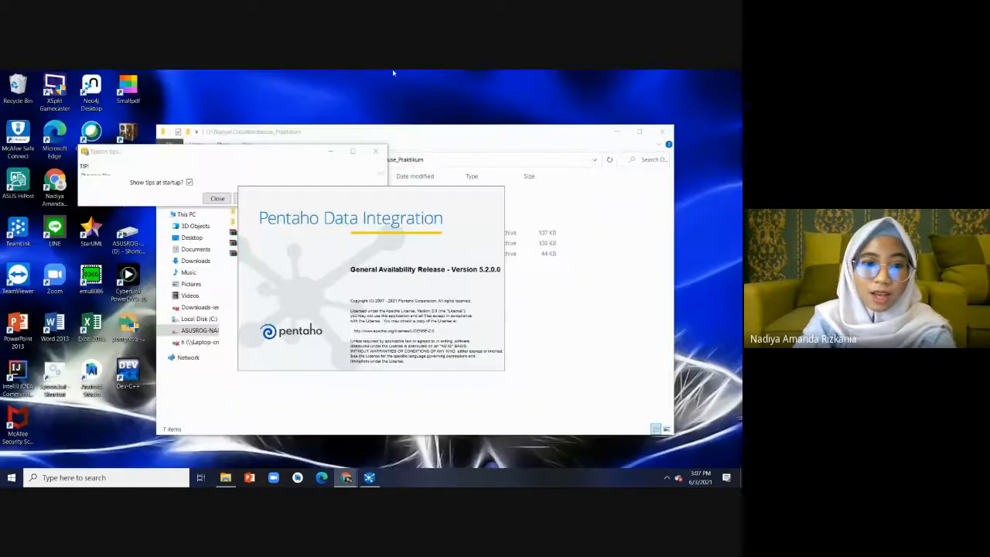
click(218, 199)
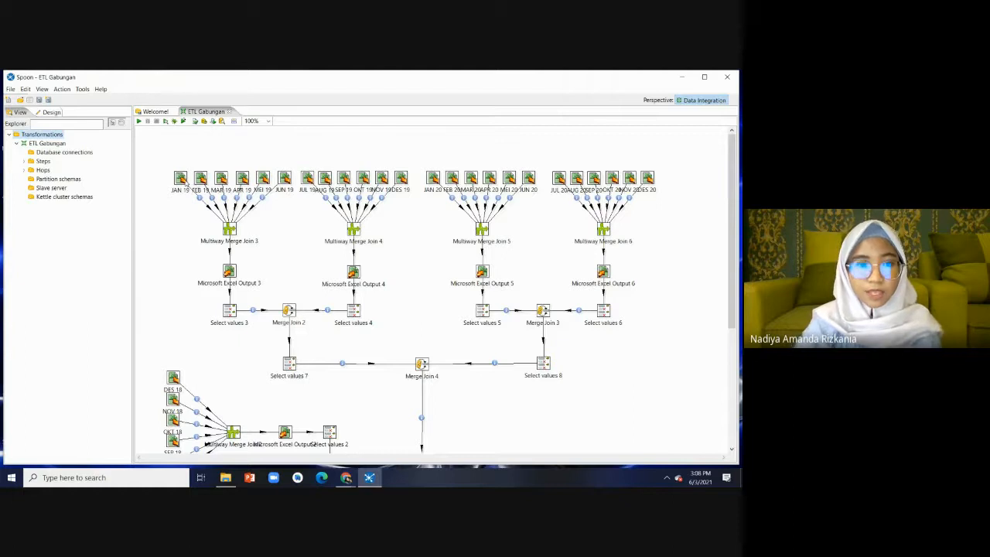
In the JAN 19 Excel input, add a Cabai Merah Keriting Januari 2019 file from DataWarehouse_Praktikum's 2019 data folder to the selected files
double_click(181, 178)
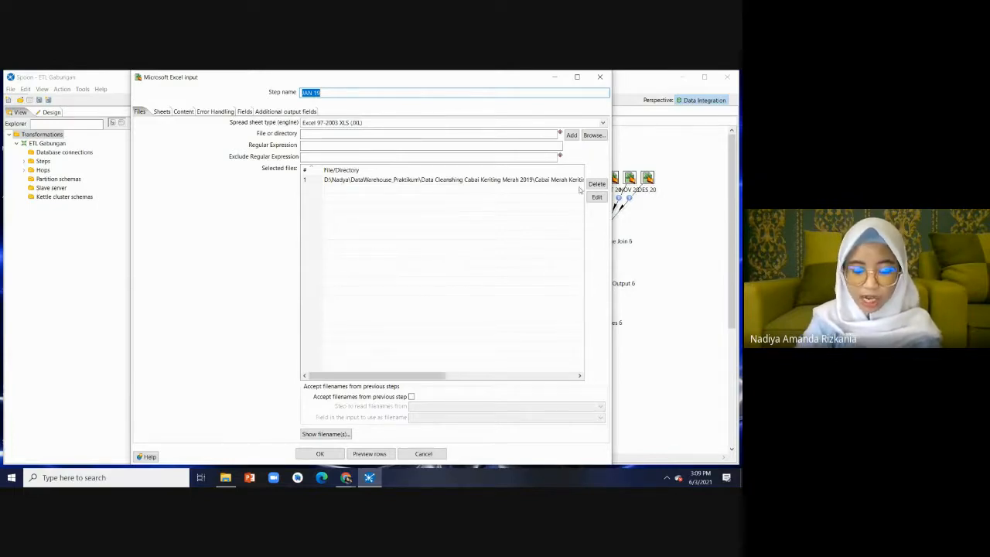
click(594, 136)
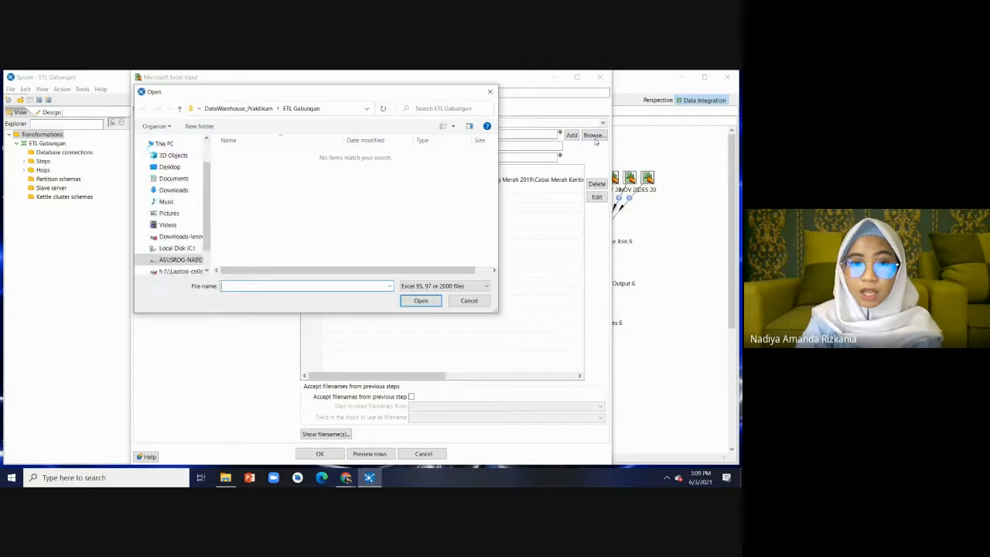
click(186, 259)
double_click(307, 151)
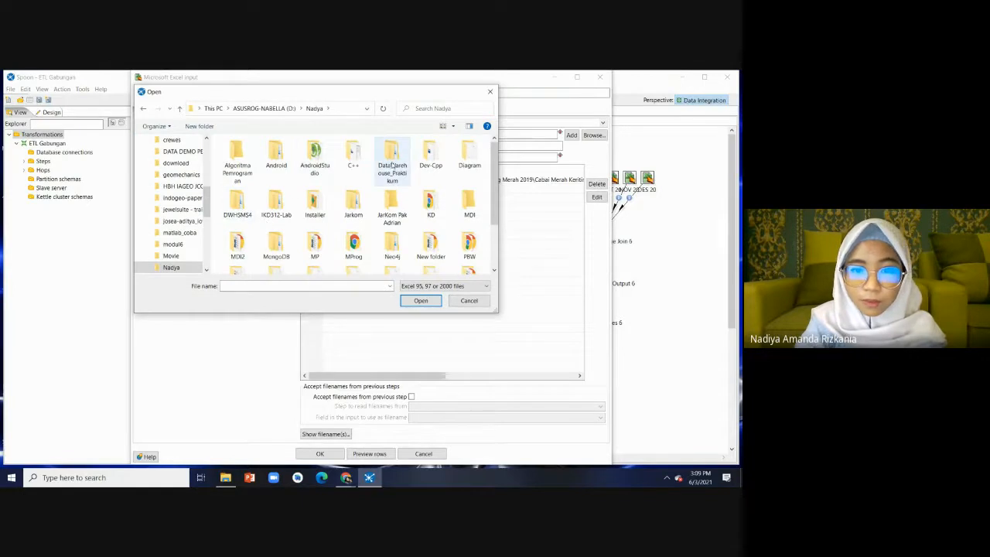
double_click(392, 165)
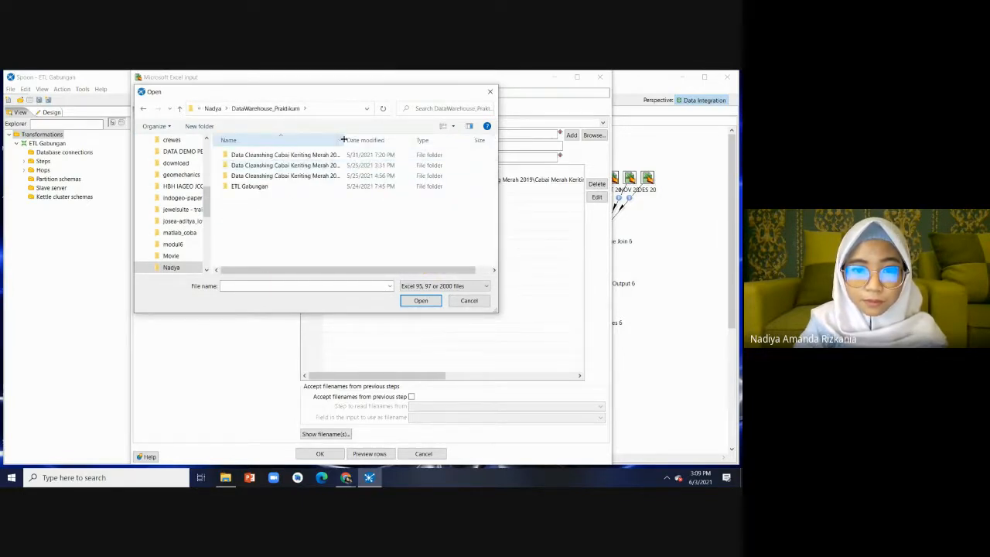
drag(344, 140, 360, 140)
click(336, 169)
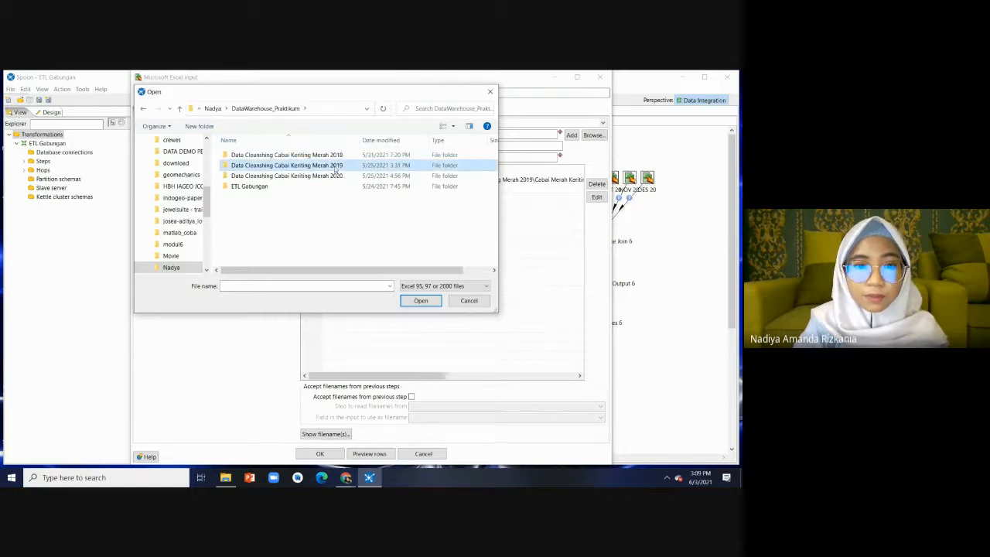
double_click(336, 169)
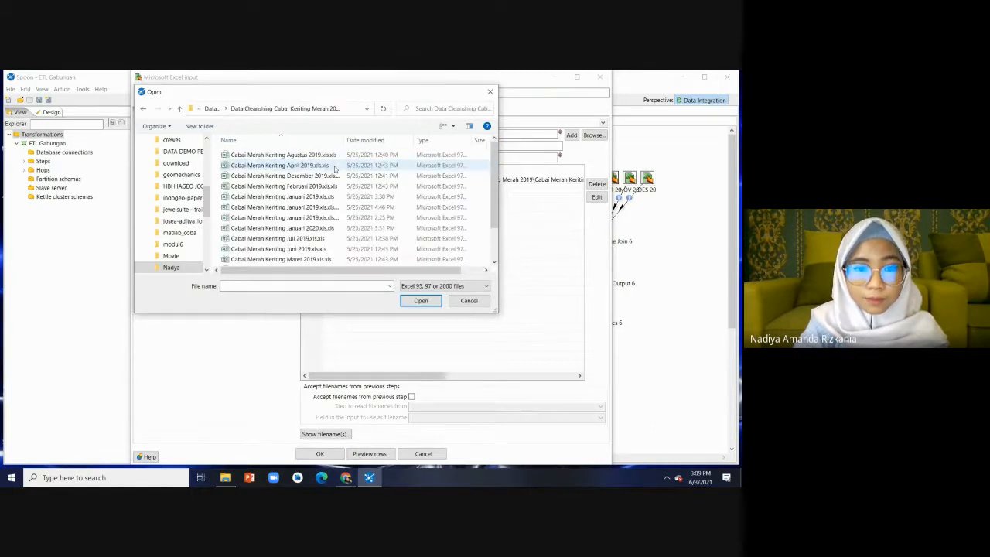
double_click(327, 210)
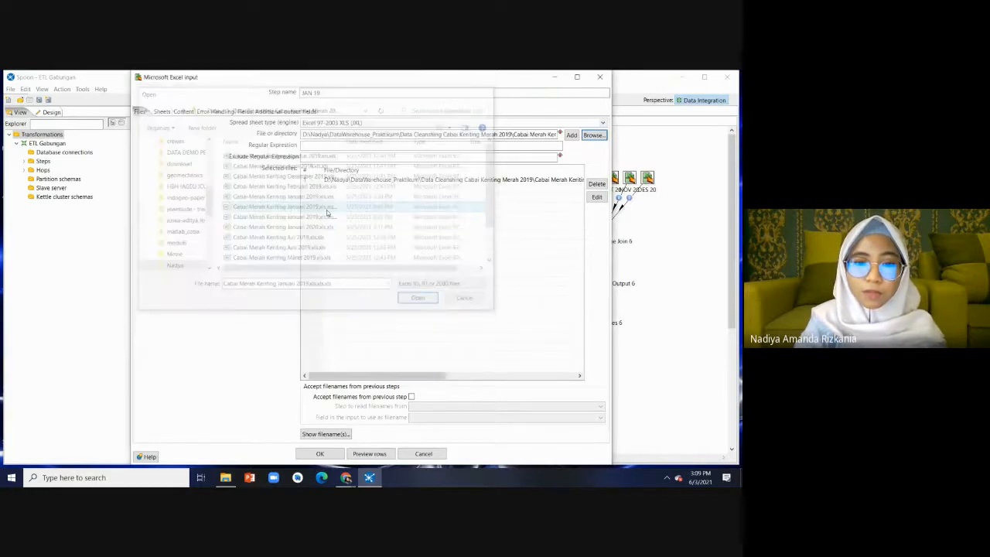
click(572, 135)
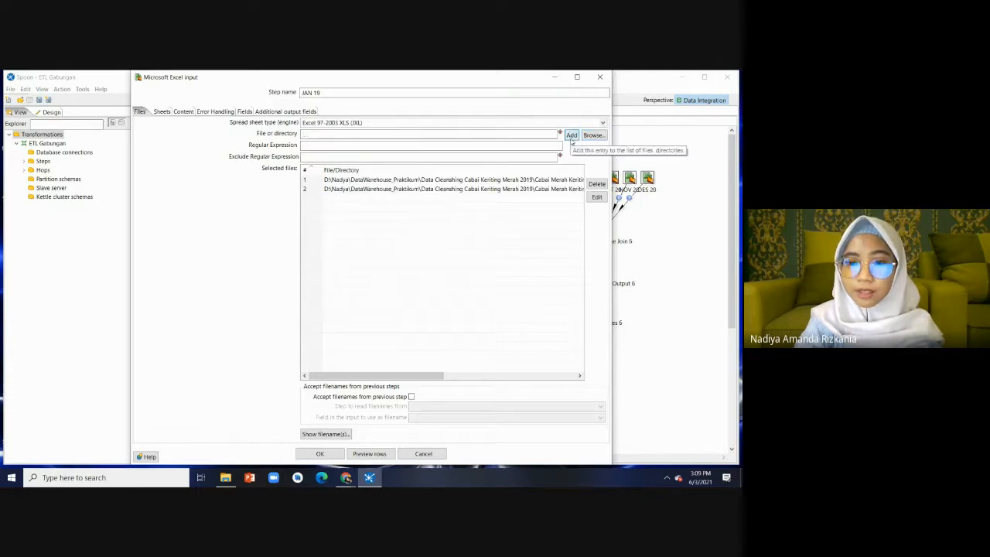
Remove the second entry from JAN 19's selected files and show its list of sheets to read
click(461, 188)
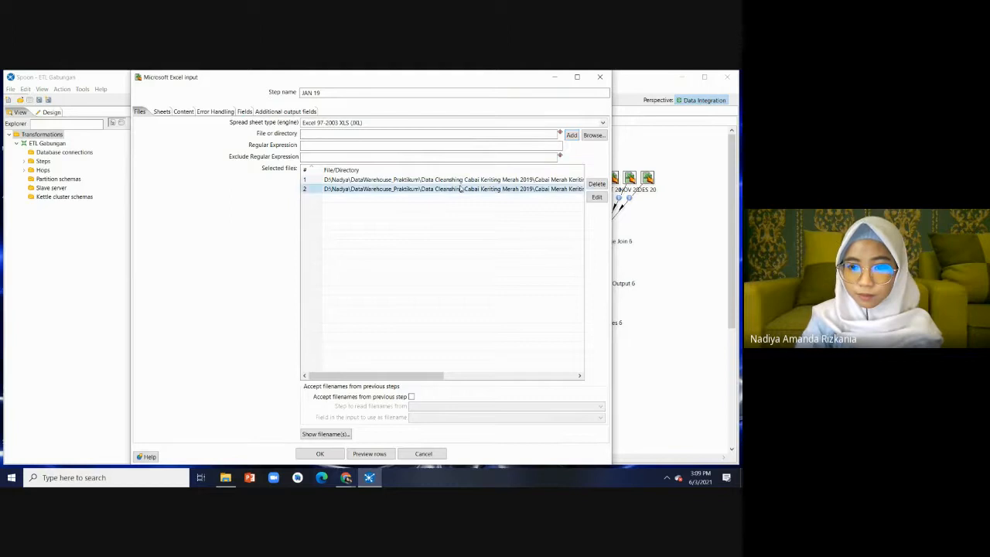
click(596, 185)
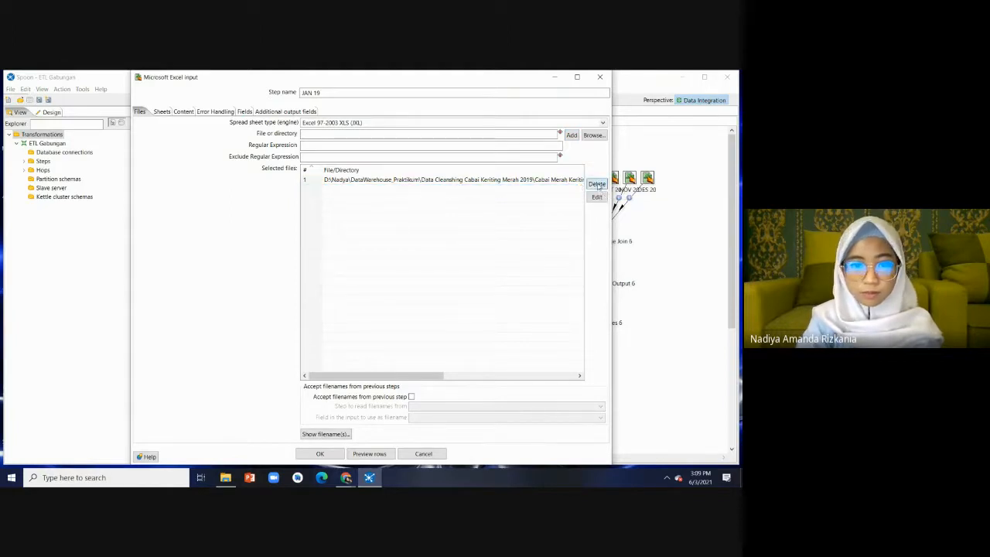
click(157, 112)
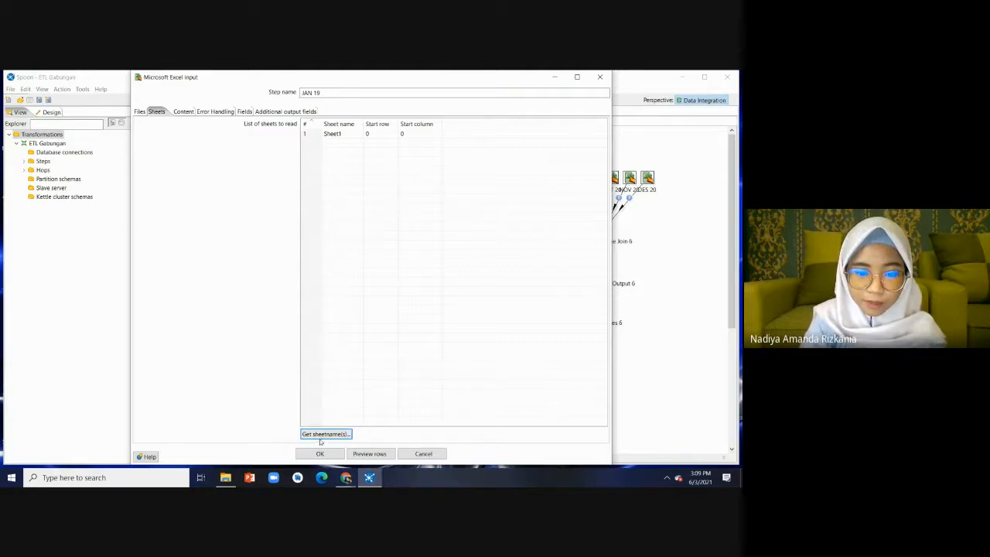
Clear JAN 19's fields table, reload the fields from the header row and accept the step settings
click(242, 112)
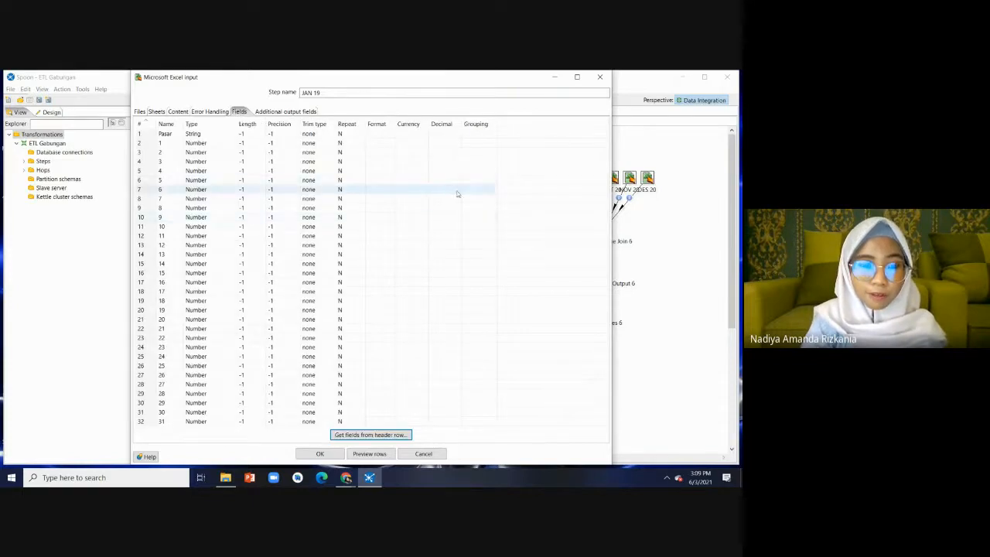
click(145, 135)
key(ctrl+a)
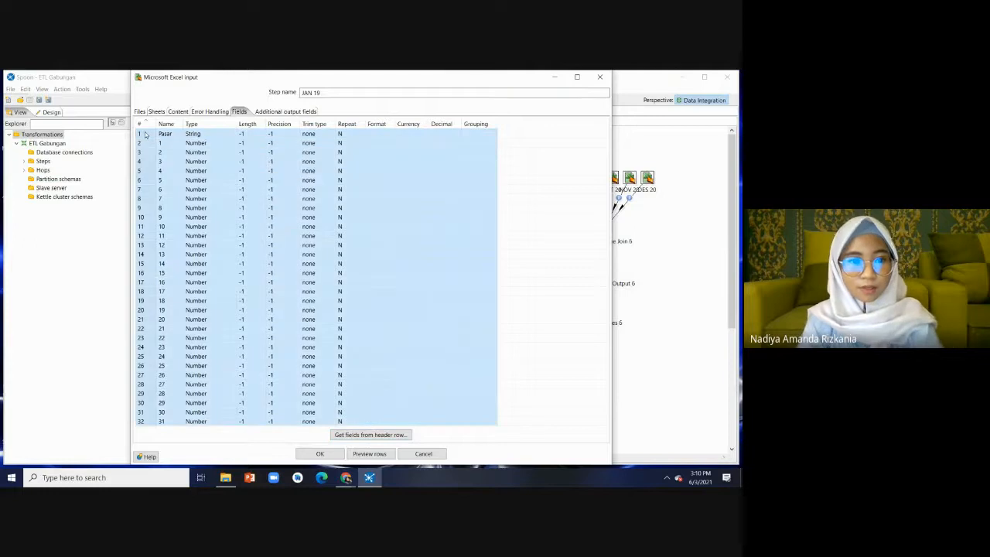
right_click(145, 134)
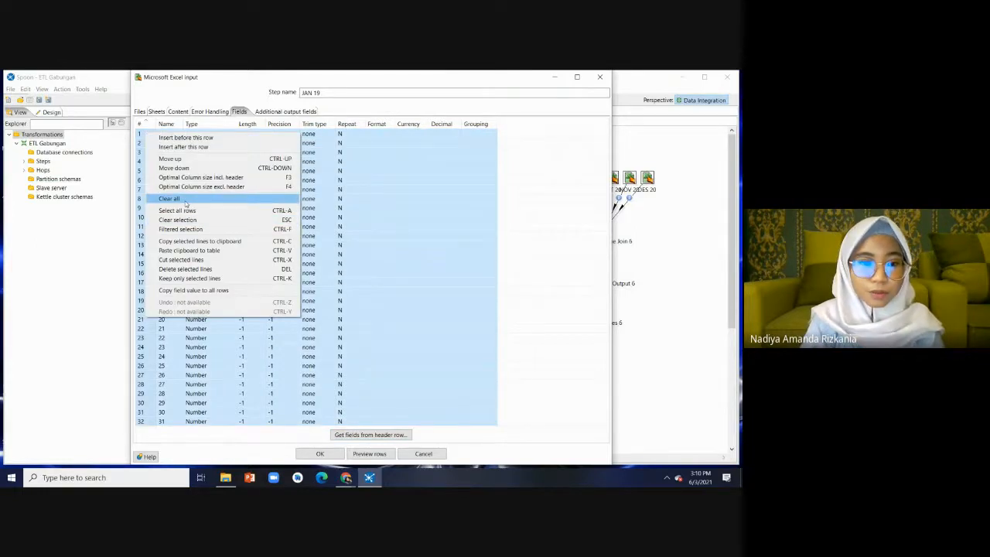
click(186, 204)
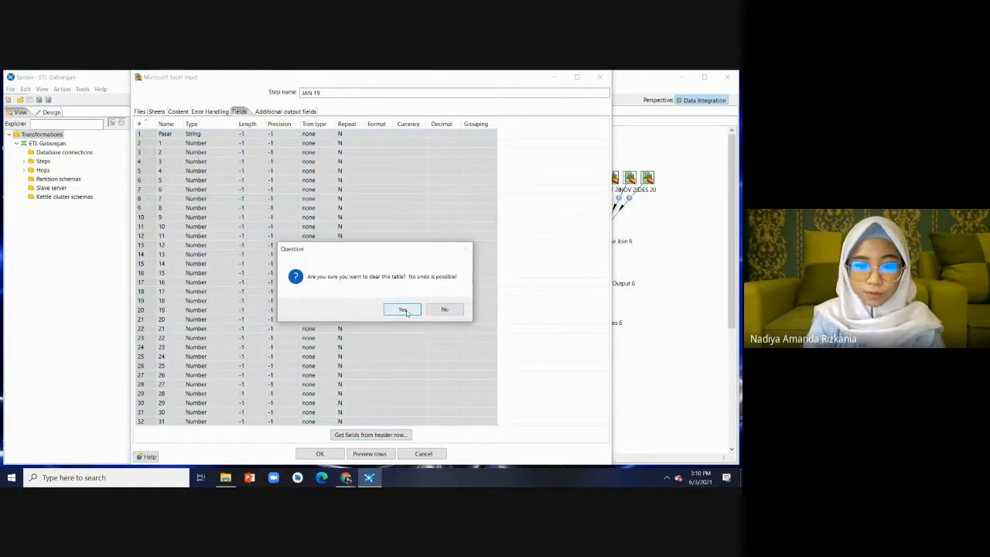
click(405, 311)
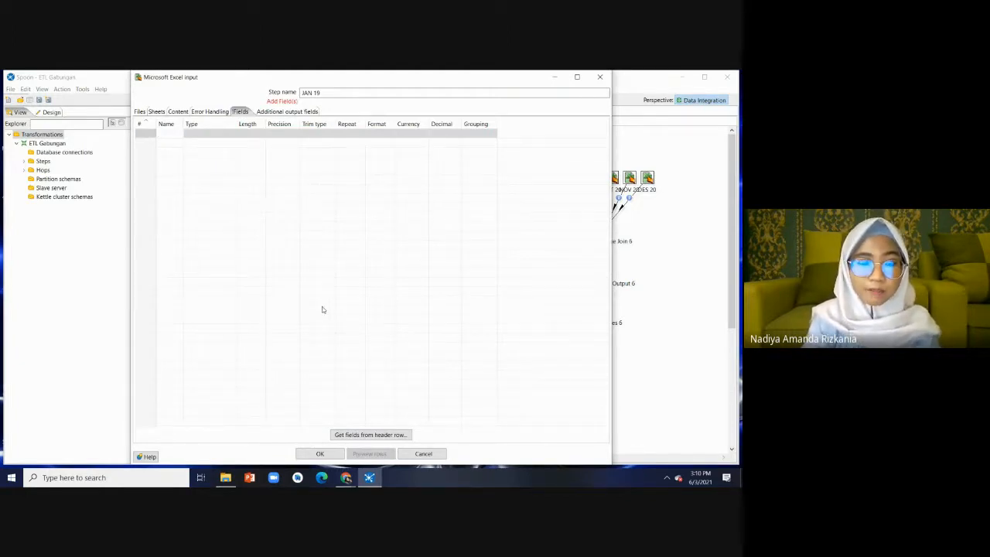
click(350, 435)
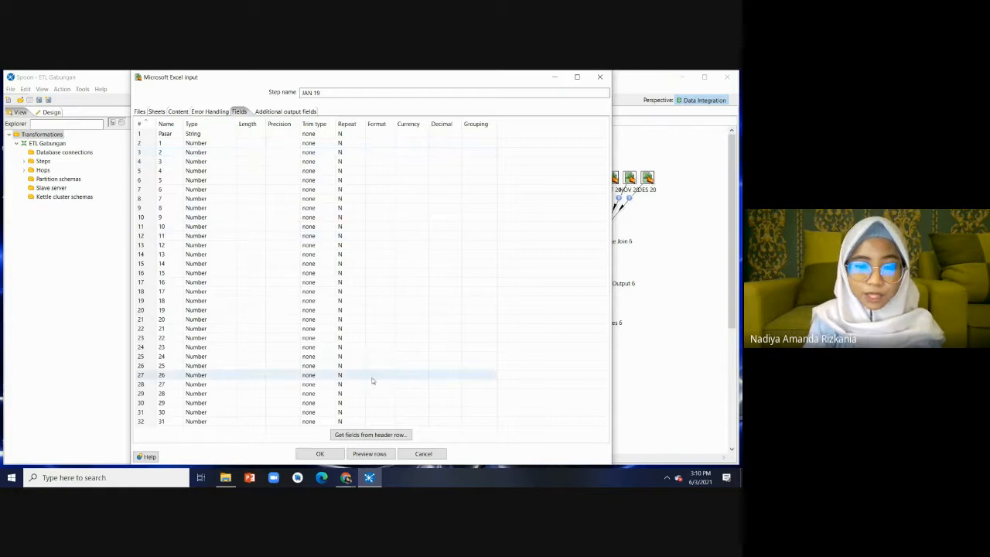
click(307, 456)
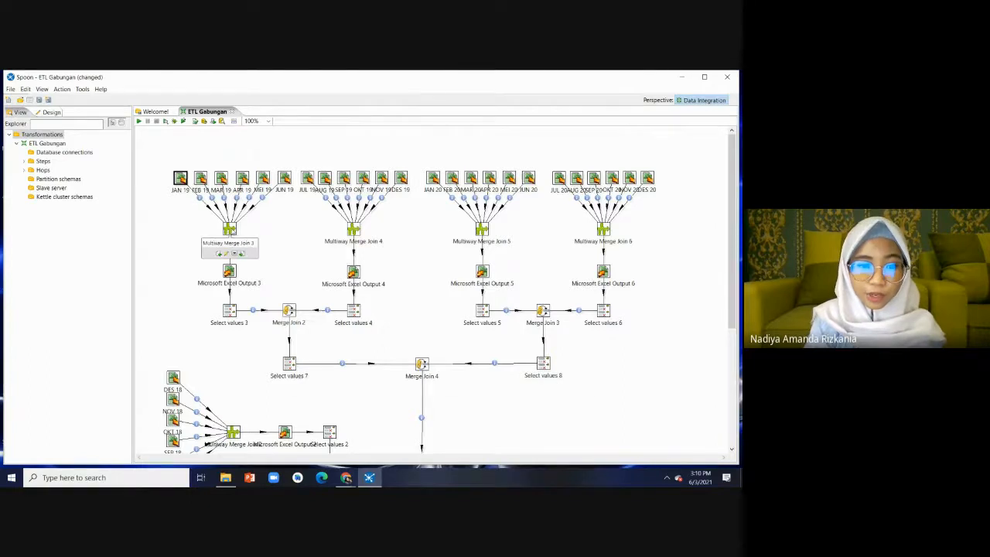
In Multiway Merge Join 3, choose JAN 19 as Input Step1, FEB 19 as Input Step2 and INNER as the join type
double_click(230, 229)
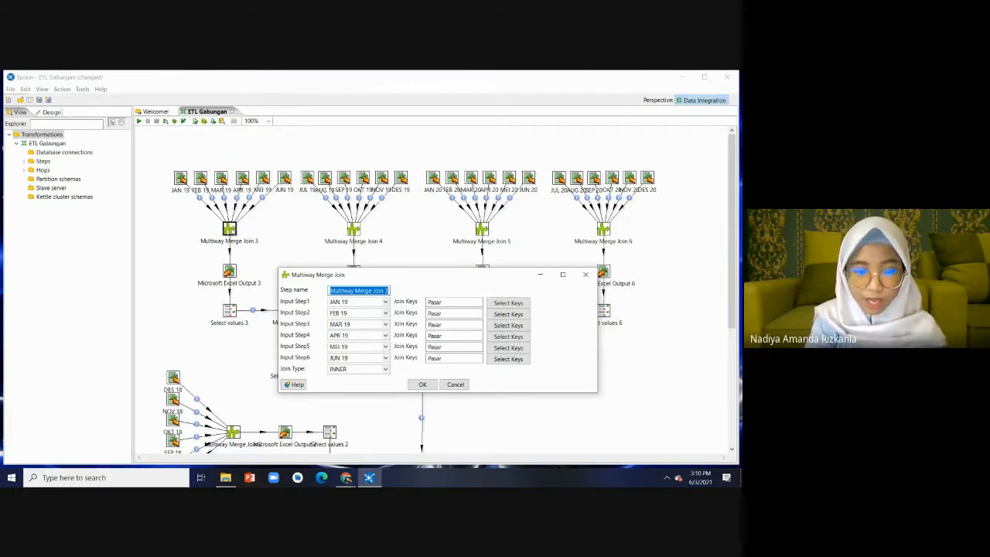
click(385, 302)
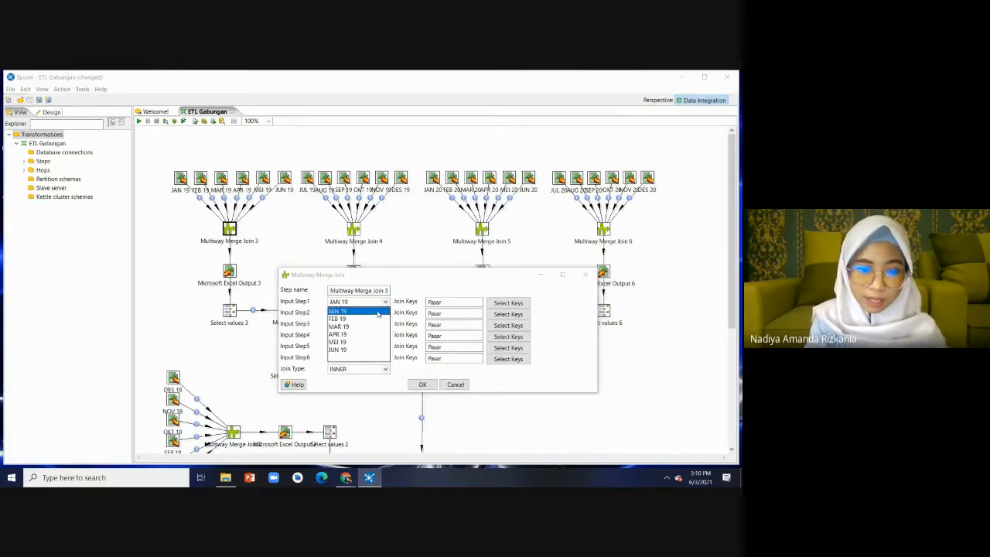
click(378, 312)
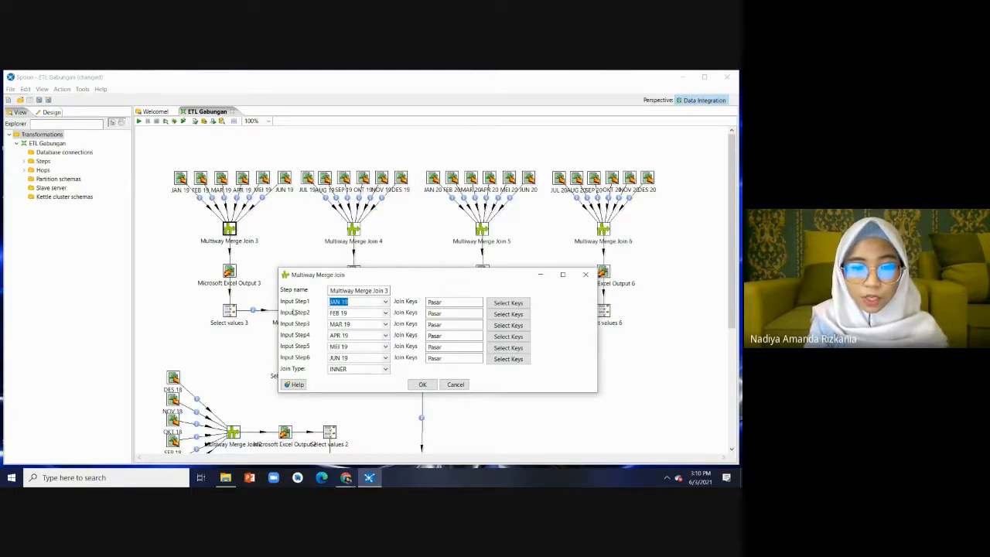
click(386, 312)
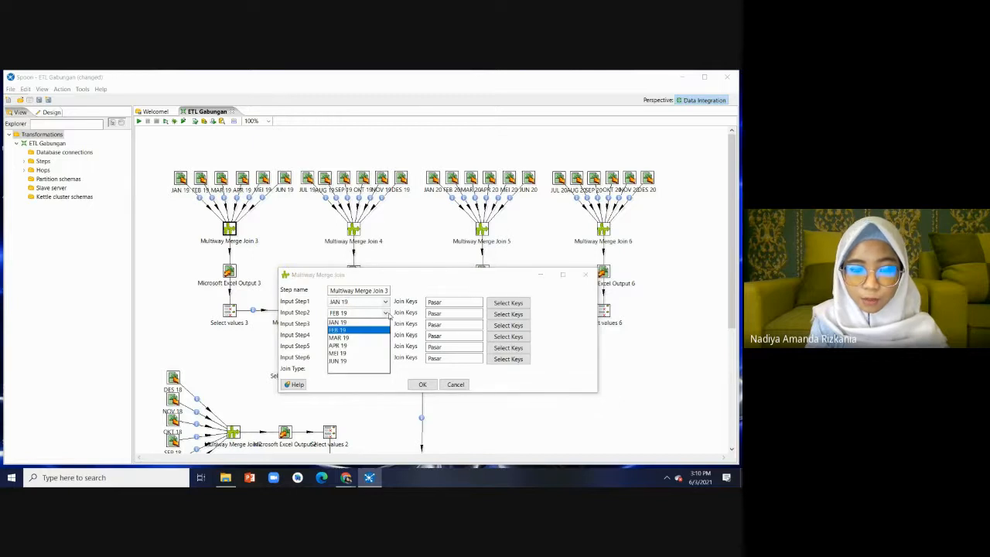
click(352, 332)
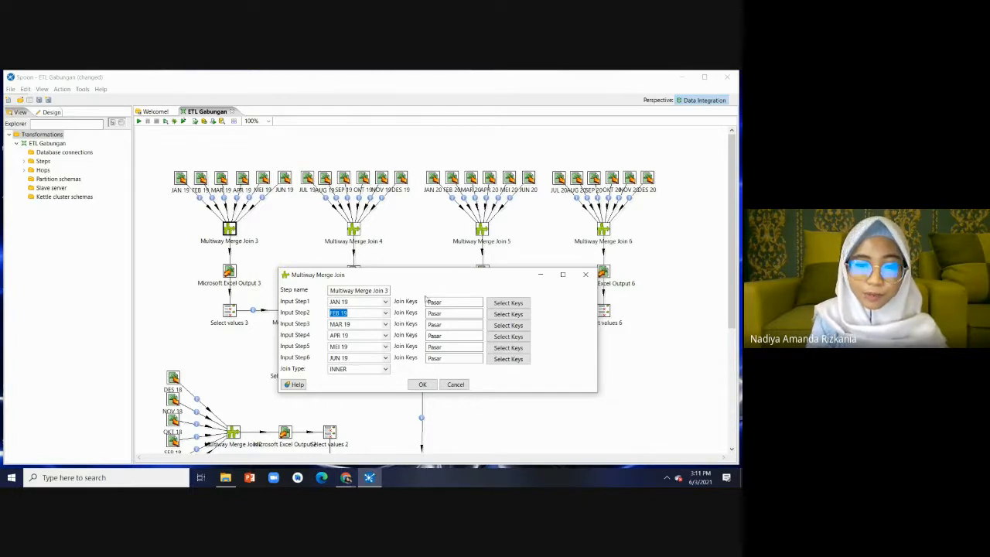
click(385, 371)
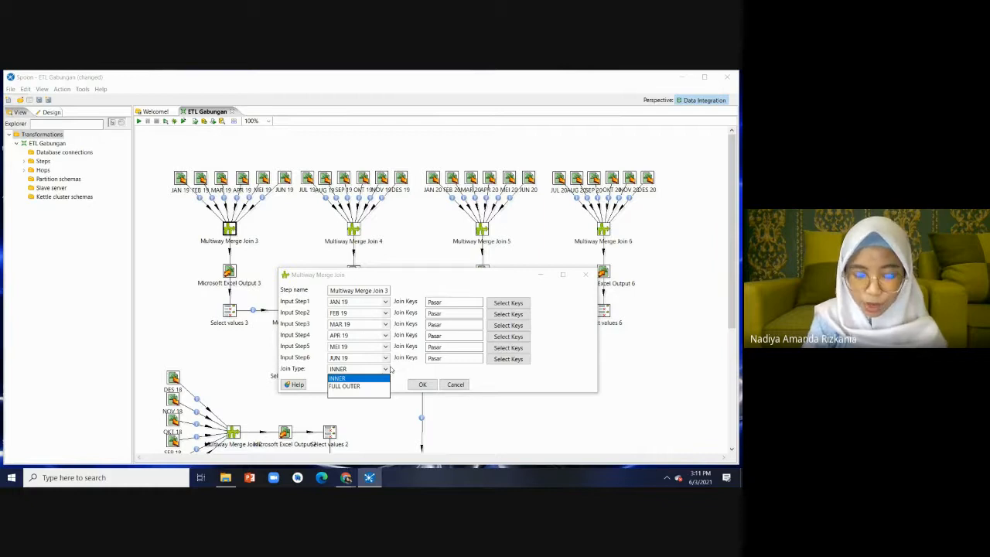
click(406, 296)
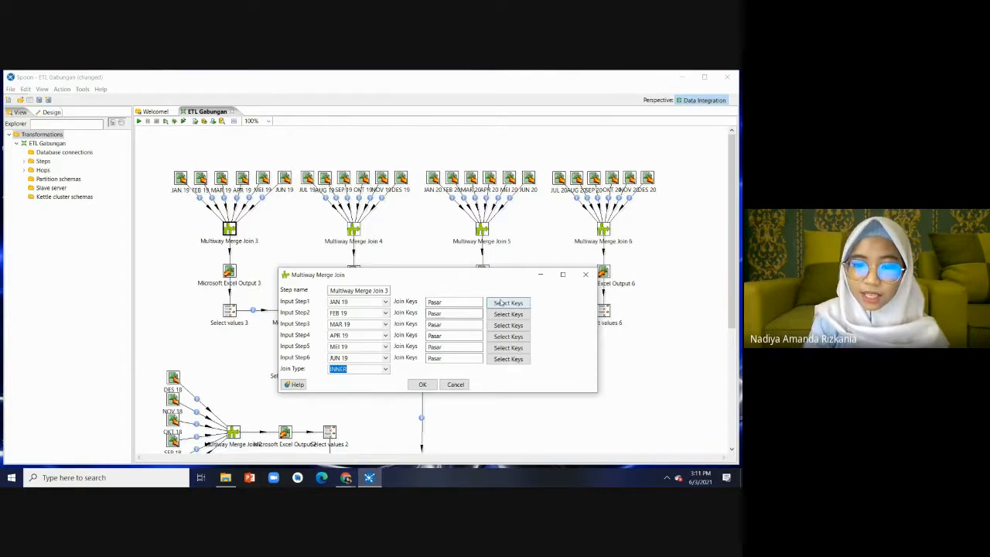
Clear the join keys for the JAN 19 input in Multiway Merge Join 3 and reload its available key fields
click(507, 303)
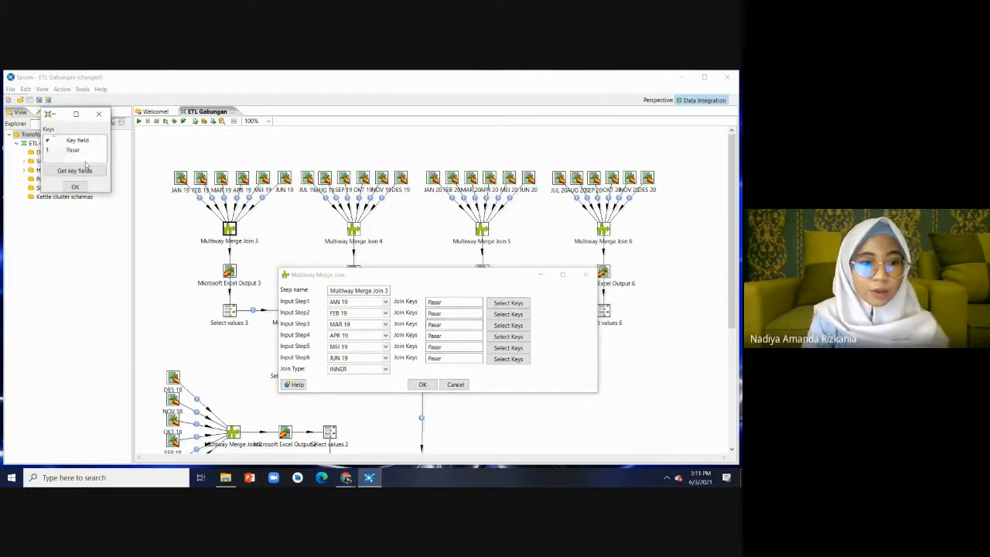
click(75, 151)
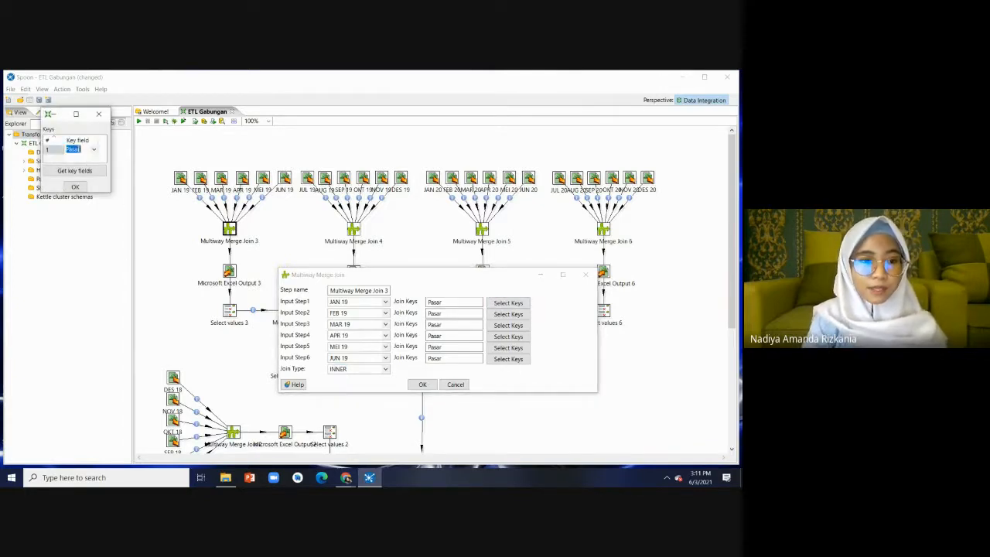
click(77, 114)
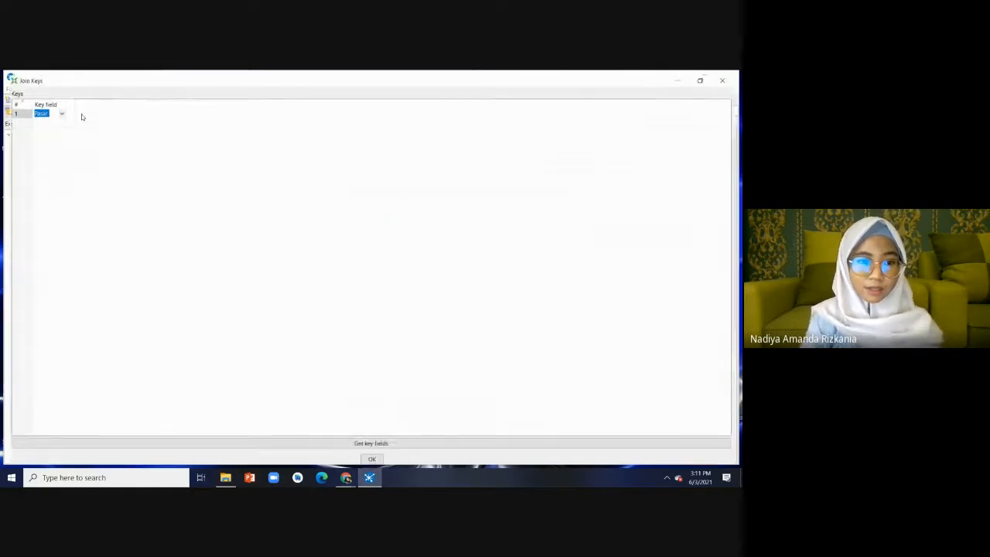
right_click(13, 118)
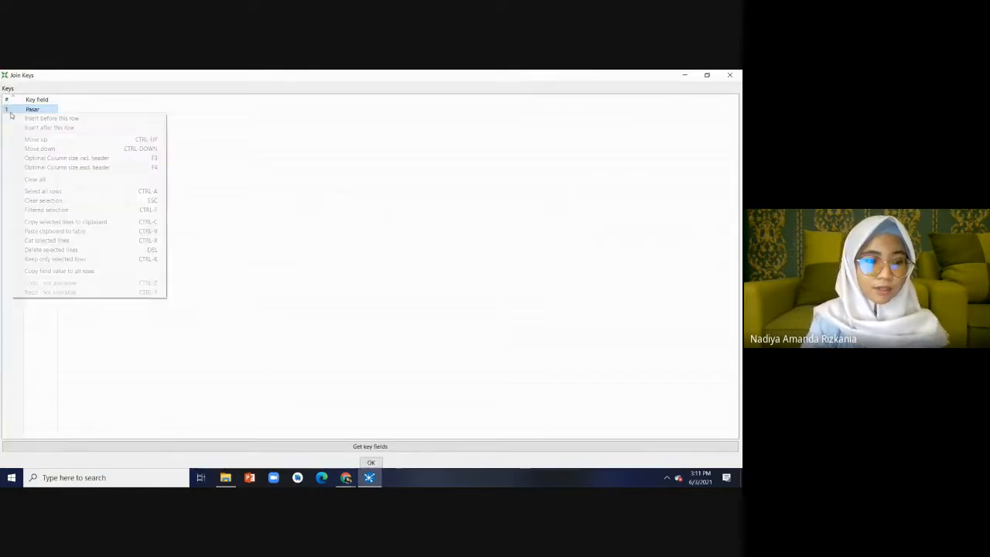
click(35, 179)
click(400, 311)
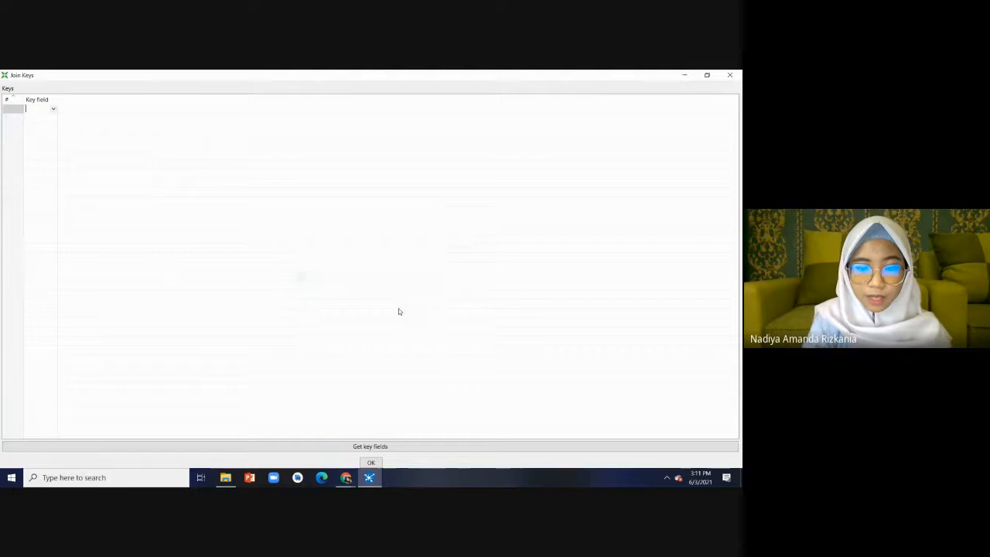
click(382, 445)
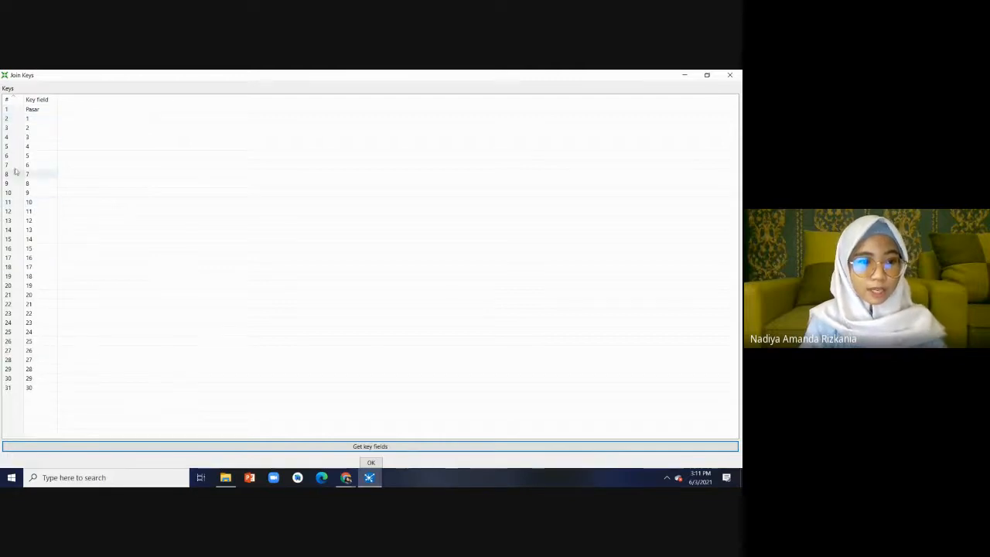
Delete every JAN 19 key field except Pasar, then accept the join keys and the Multiway Merge Join 3 settings
click(9, 119)
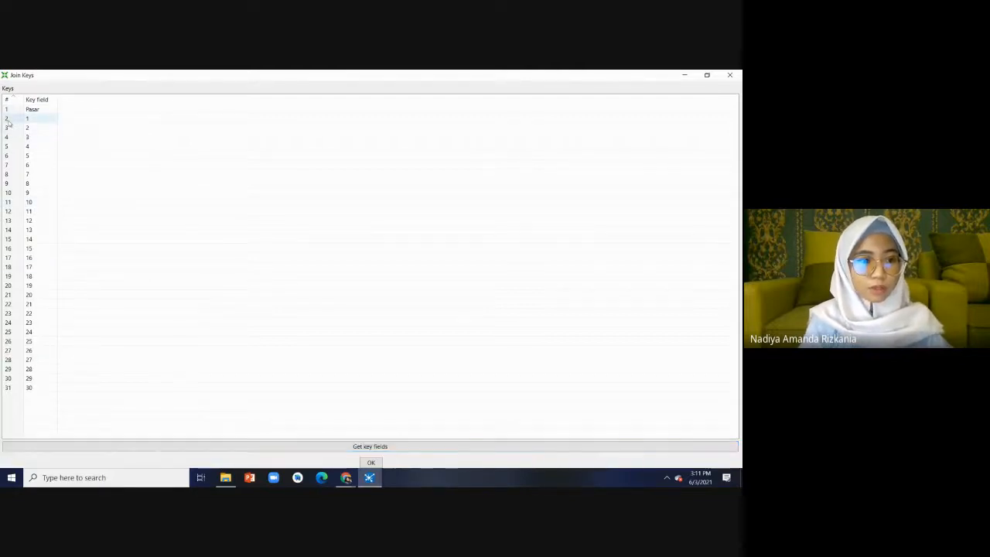
key(ctrl+a)
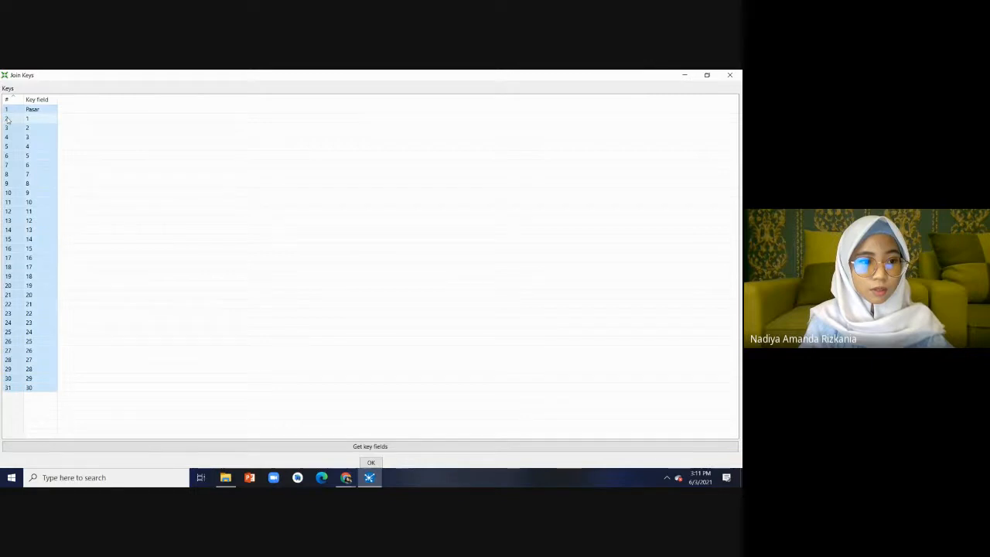
ctrl+click(6, 110)
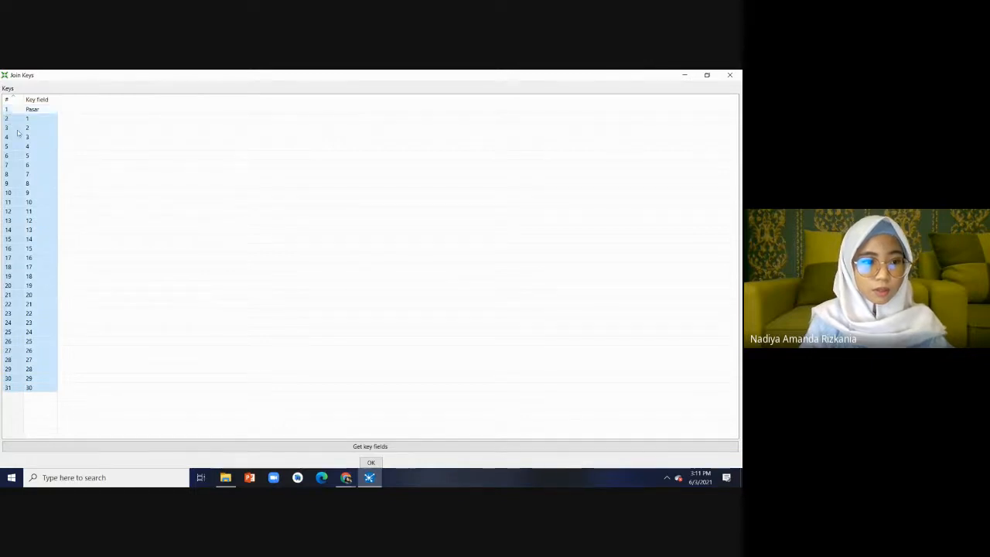
right_click(18, 130)
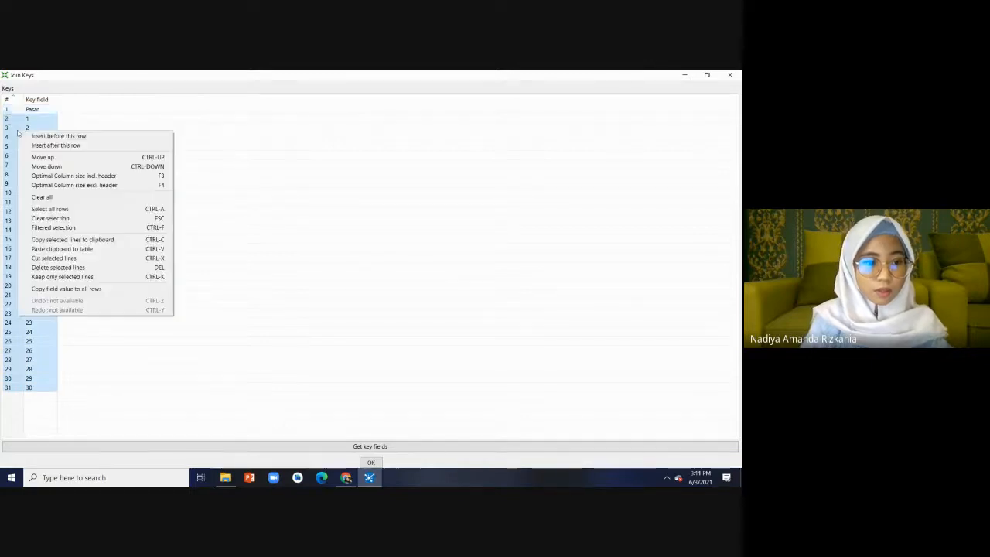
click(152, 267)
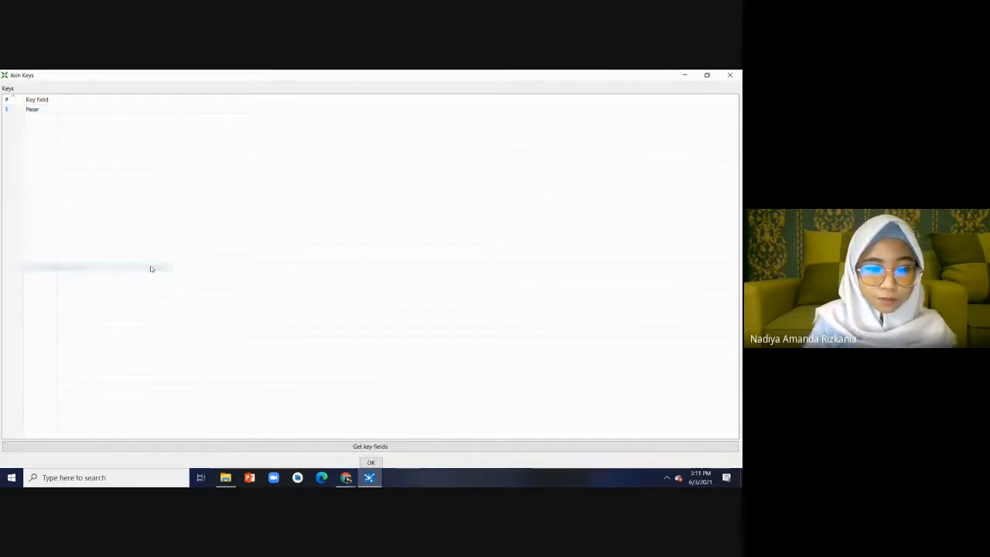
click(370, 463)
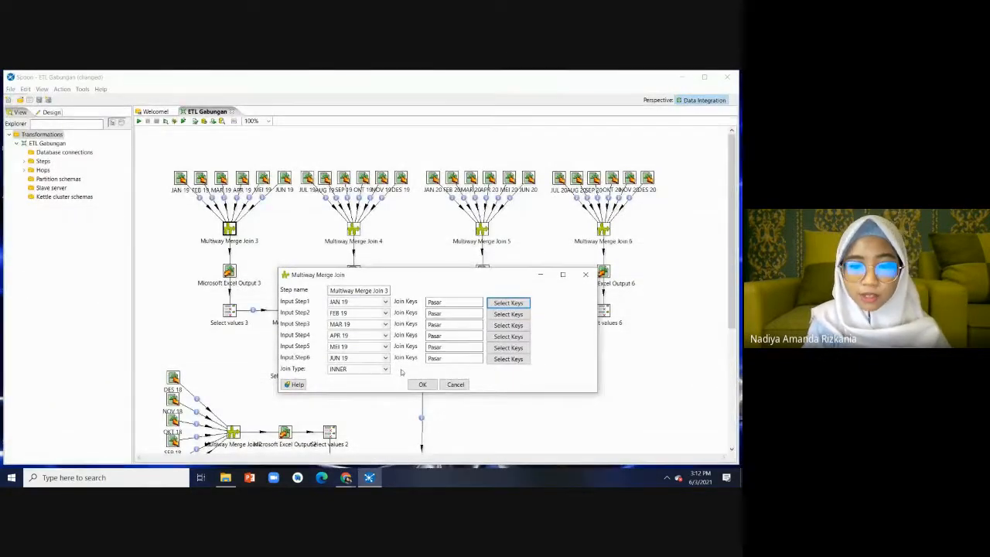
click(422, 384)
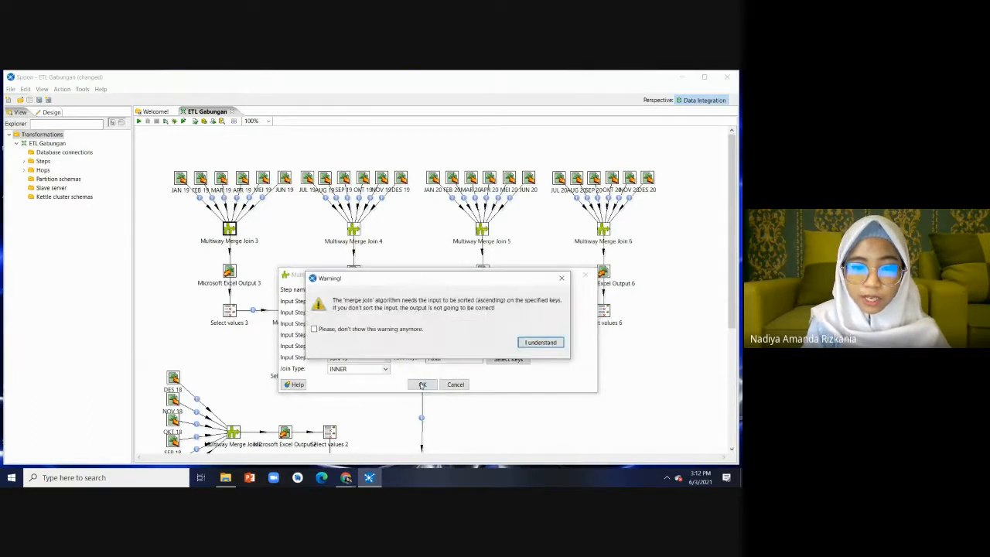
click(540, 343)
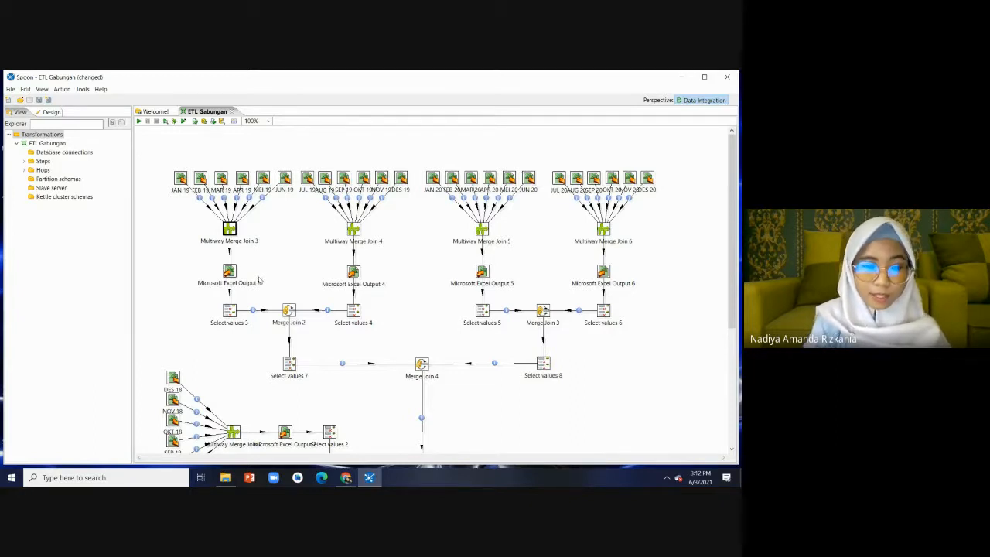
Review the fields listed in Select values 3 and accept the step settings
double_click(228, 325)
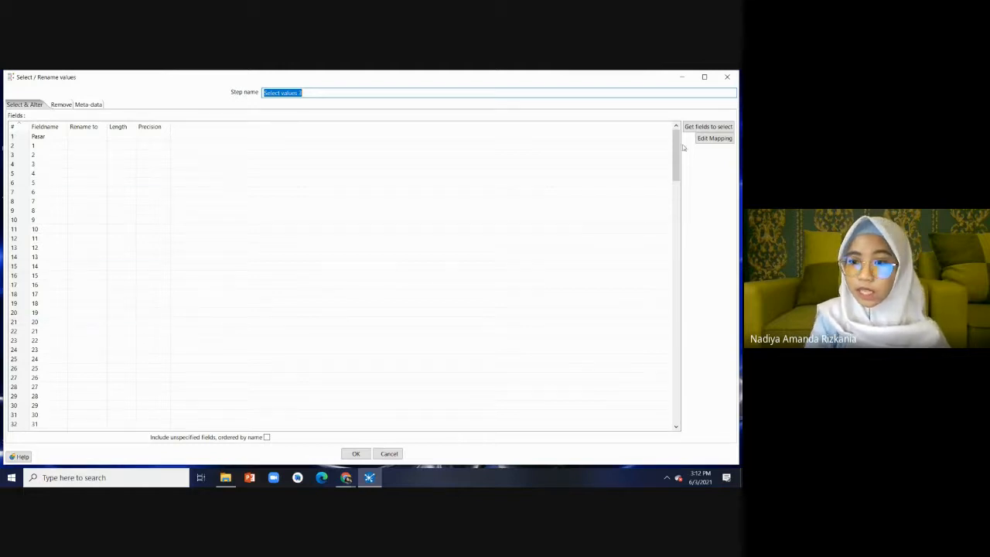
click(354, 454)
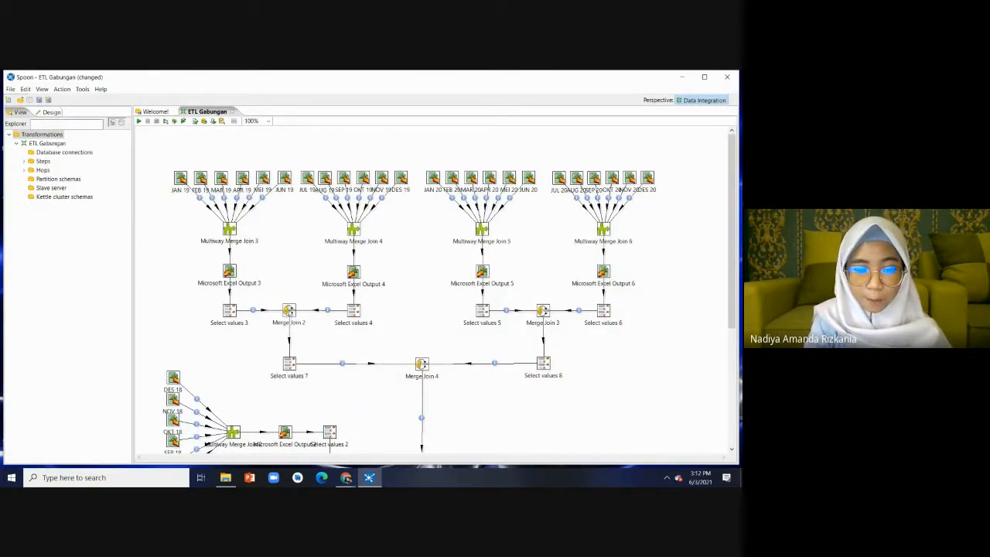
In Merge Join 2, choose Select values 3 as first step, Select values 4 as second step and INNER as join type, and accept the settings
mouse_move(291, 325)
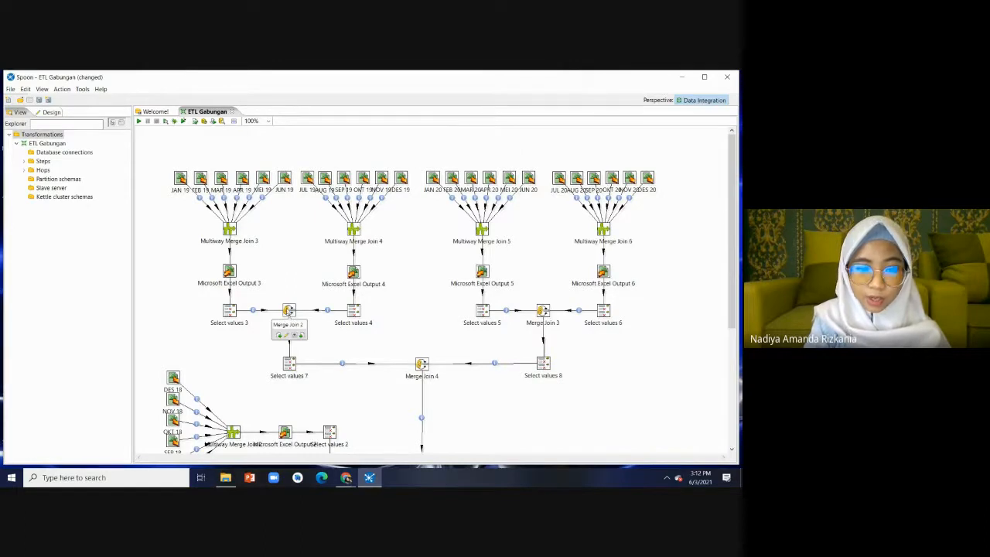
double_click(289, 311)
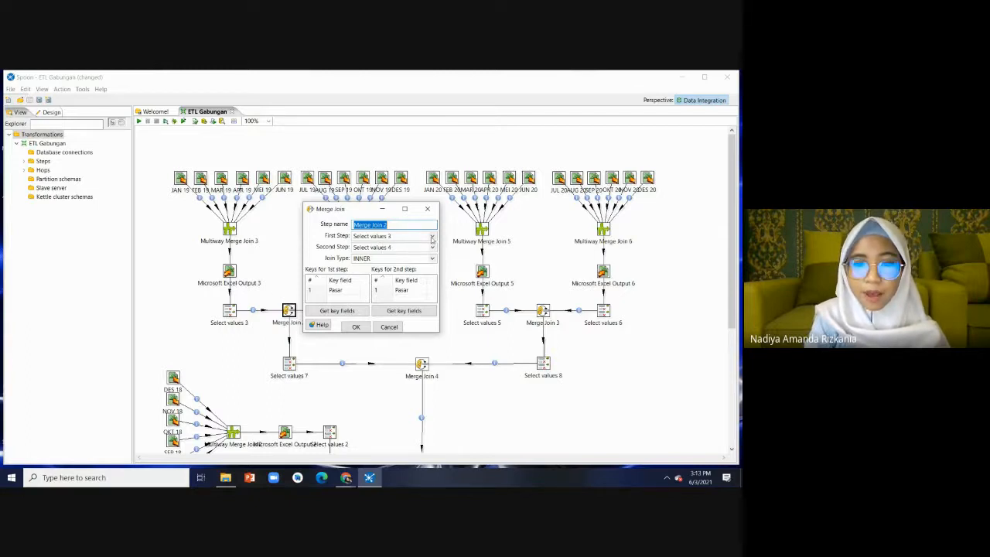
click(432, 237)
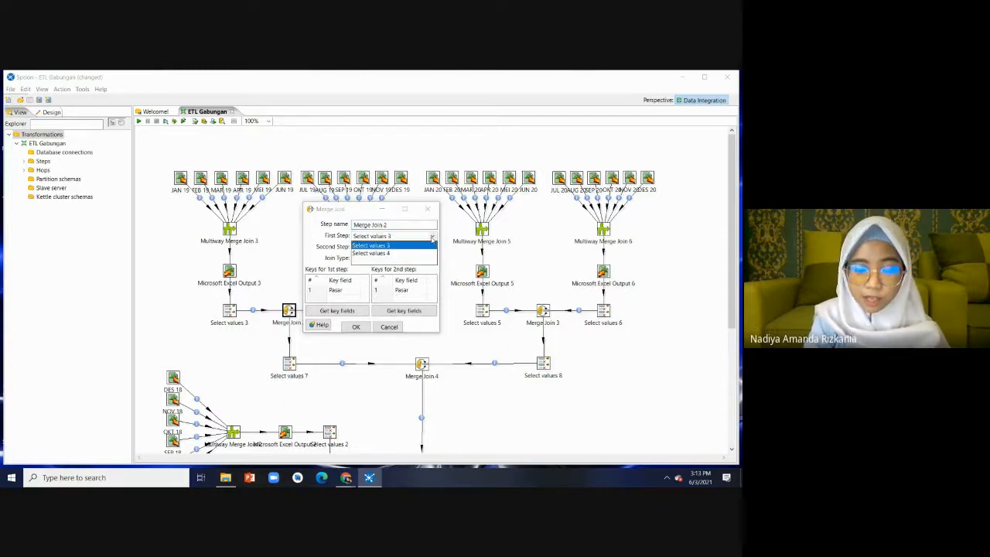
click(432, 241)
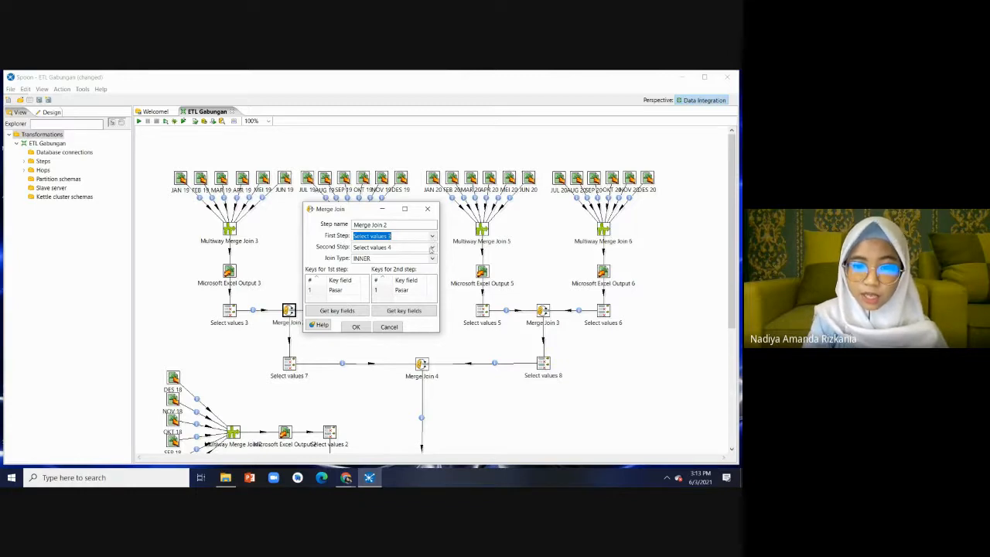
click(432, 247)
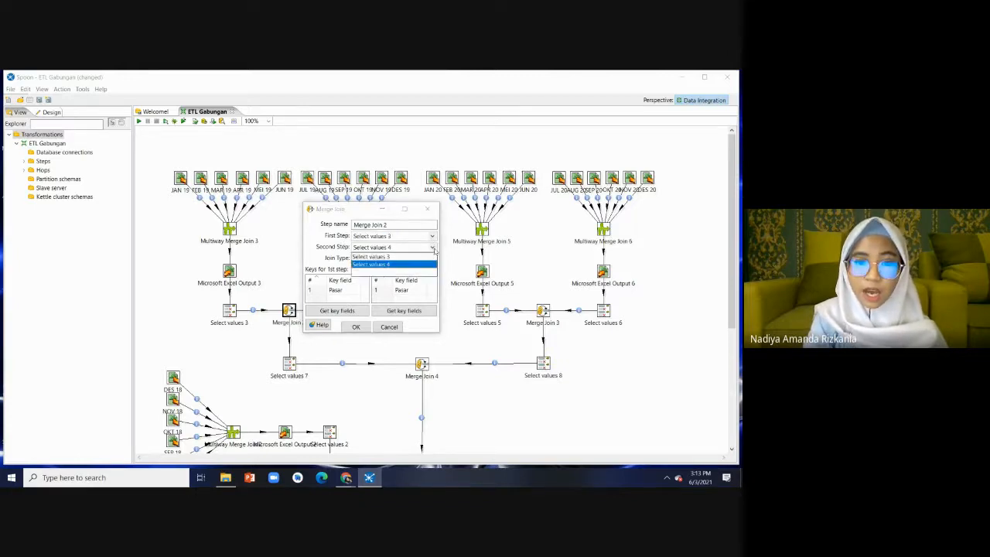
click(434, 249)
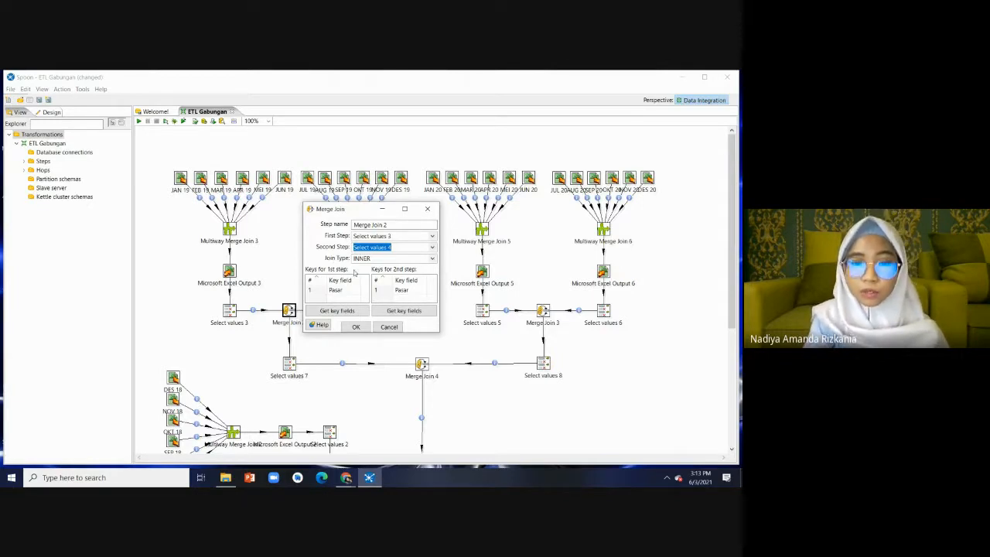
click(433, 259)
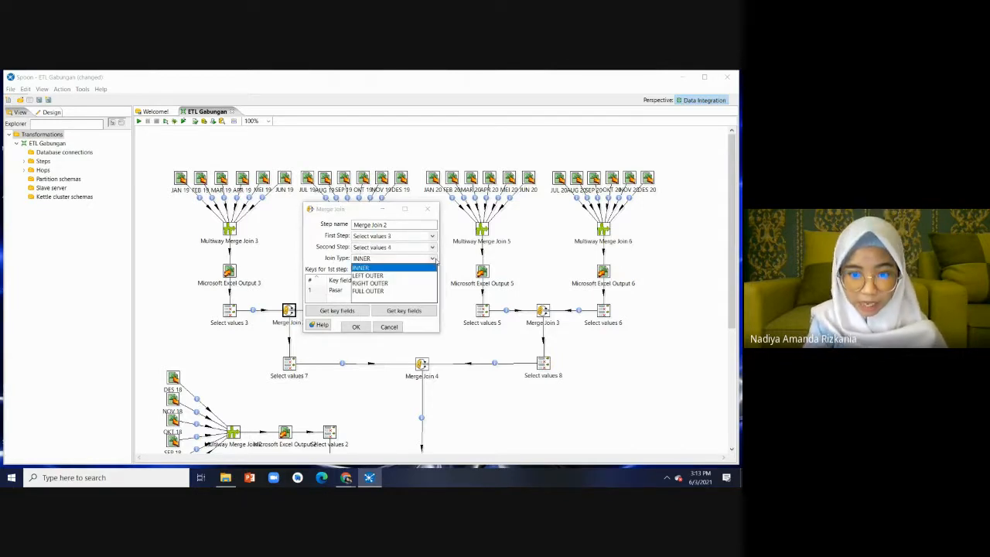
click(434, 259)
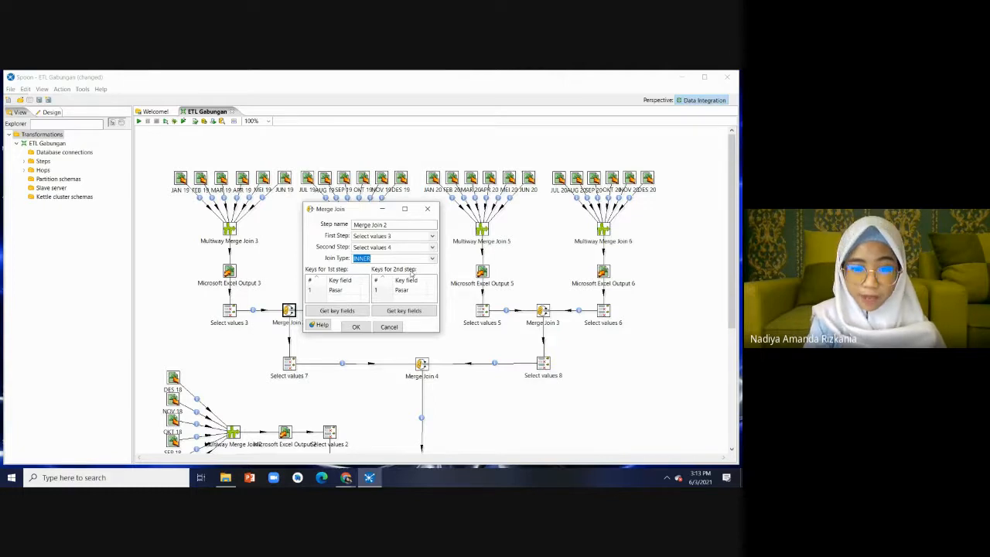
click(356, 327)
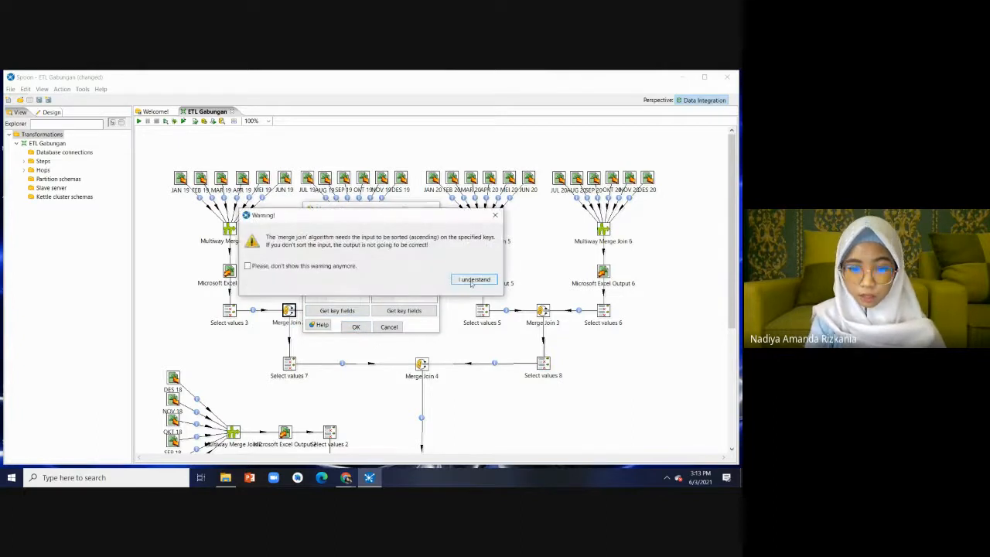
click(473, 280)
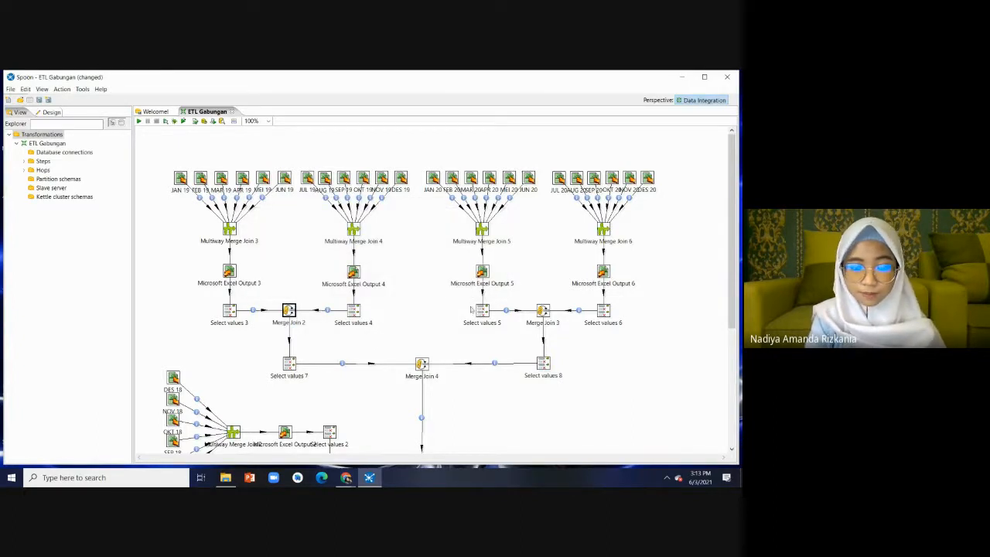
Review the fields listed in Select values 7 and accept the step settings
drag(732, 276, 727, 336)
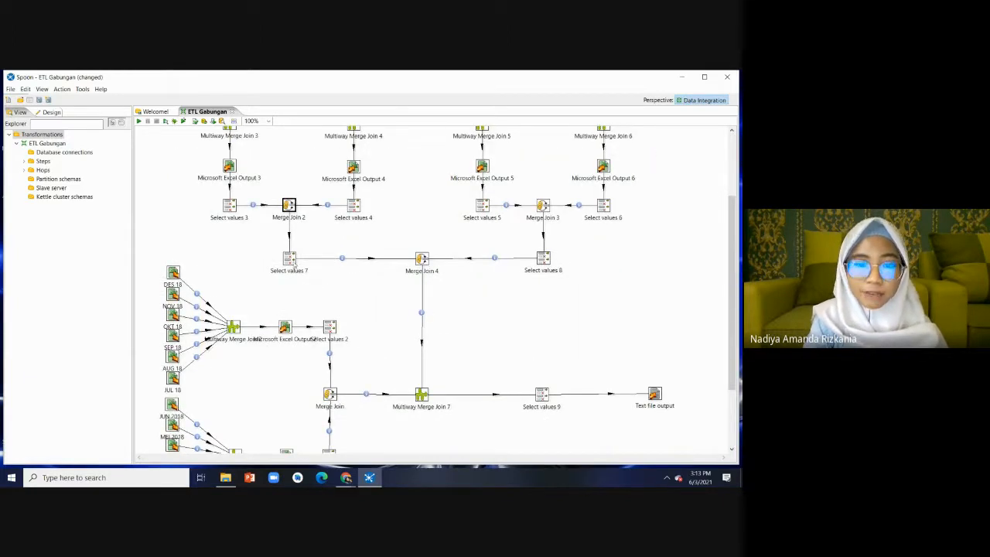
double_click(291, 262)
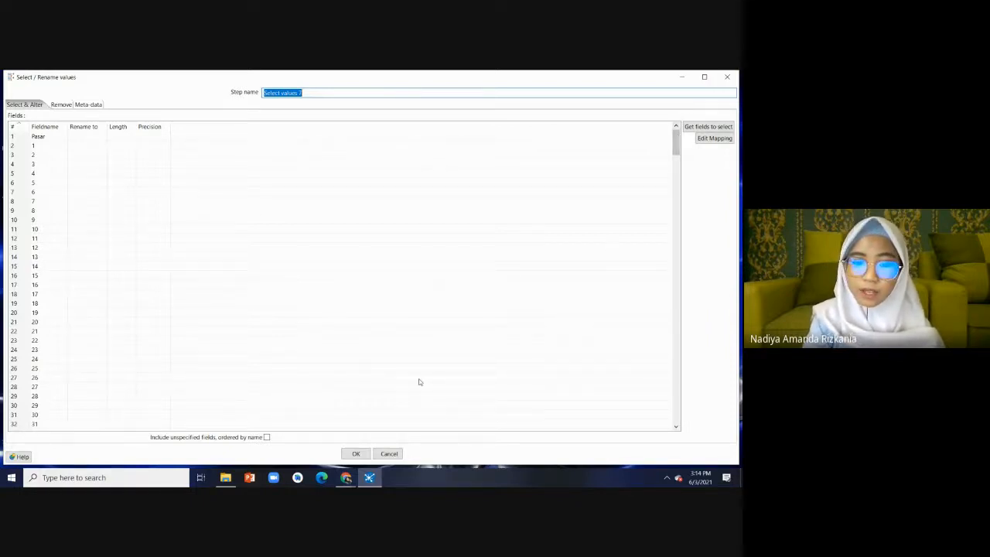
click(356, 453)
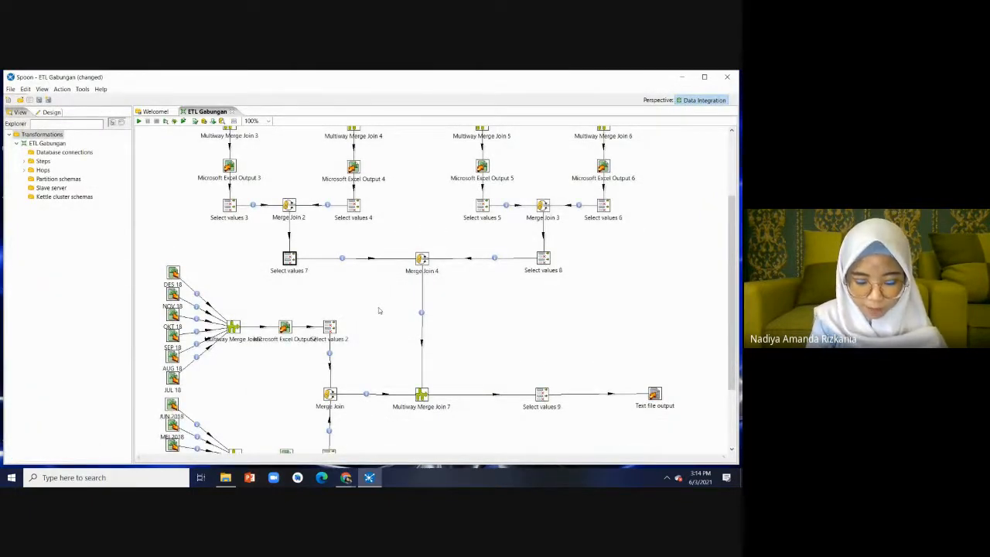
In Merge Join 4, choose Select values 7 as first step and Select values 8 as second step, and accept the settings
double_click(431, 267)
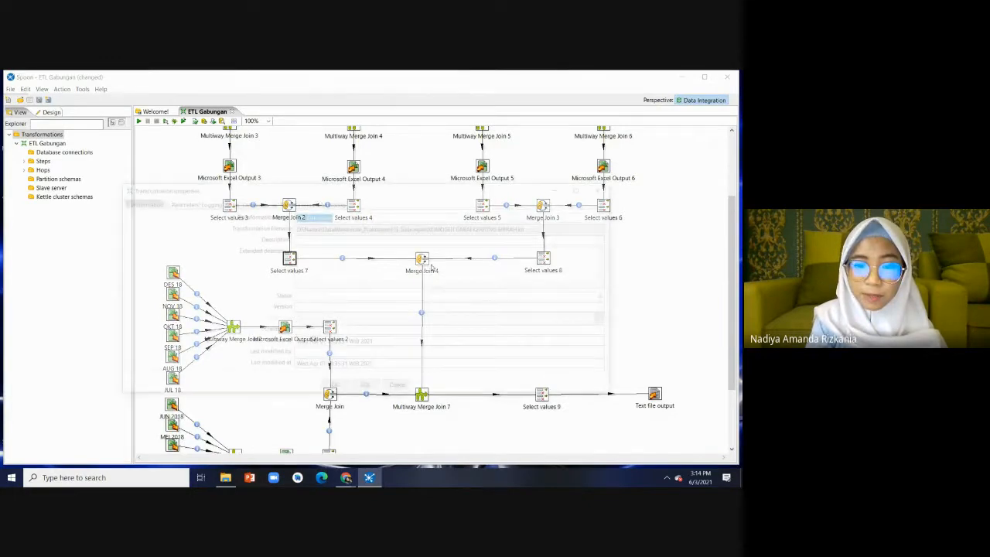
click(607, 189)
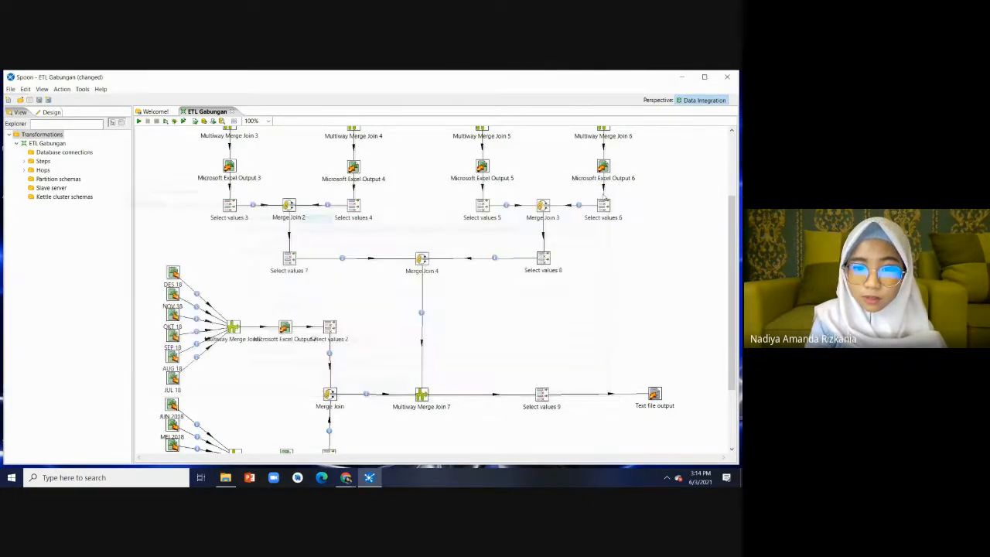
double_click(421, 259)
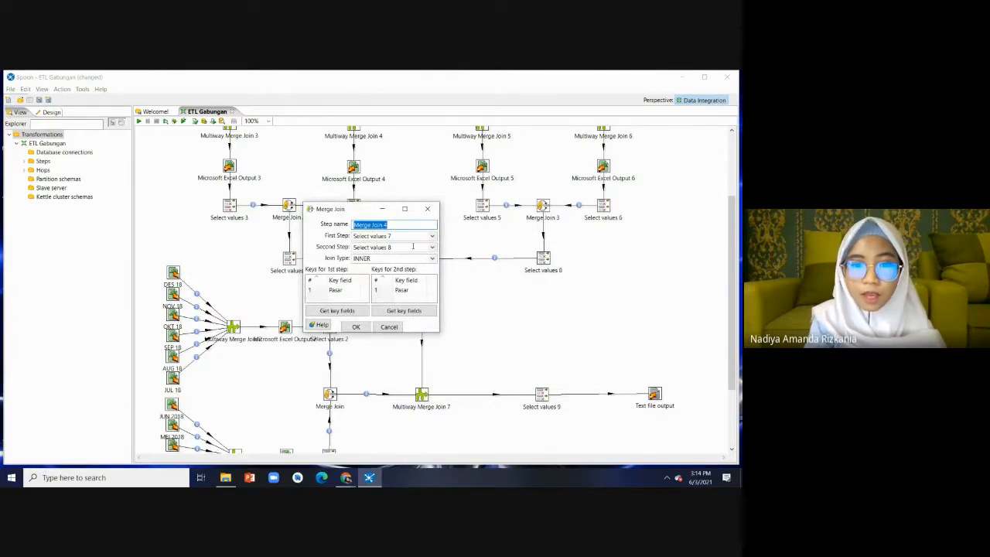
click(430, 240)
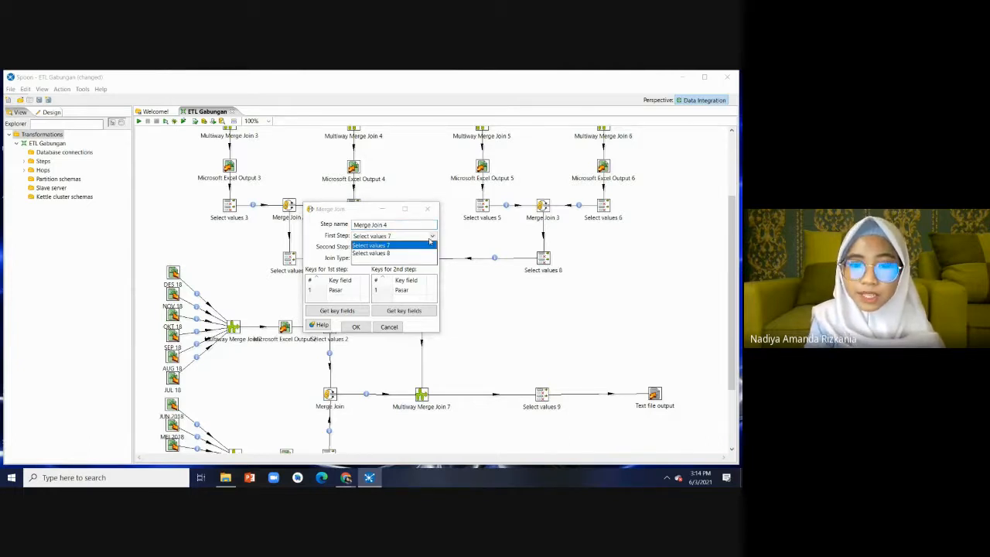
click(430, 245)
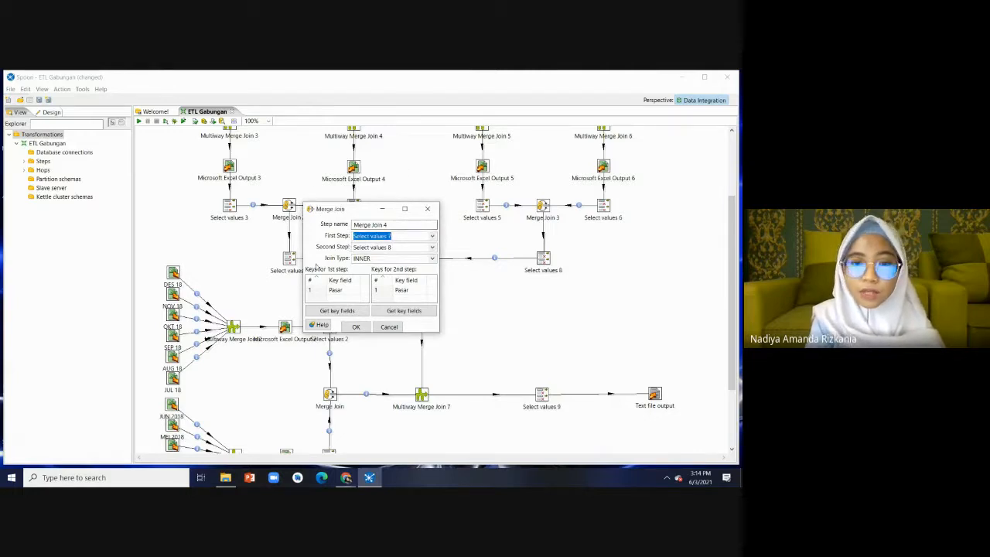
click(432, 247)
click(432, 249)
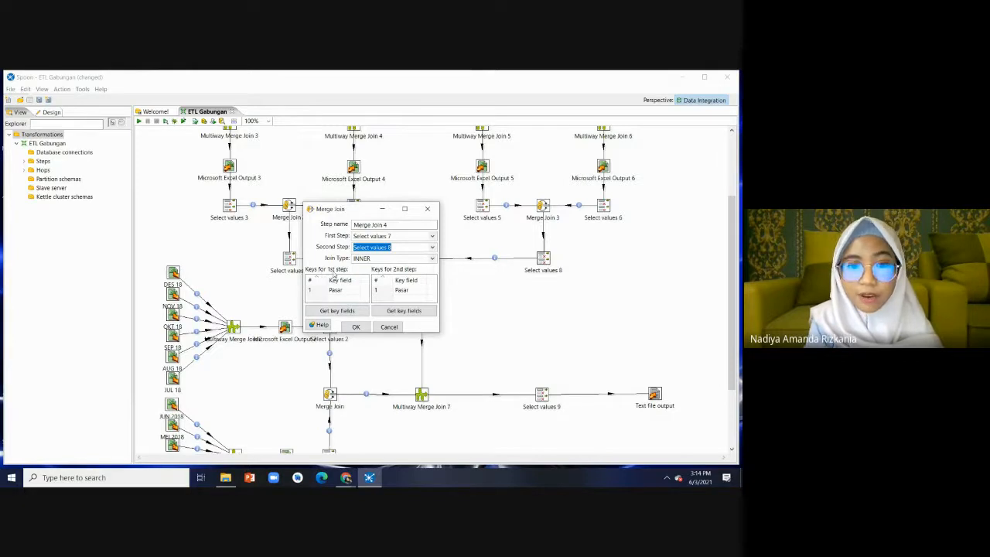
click(355, 311)
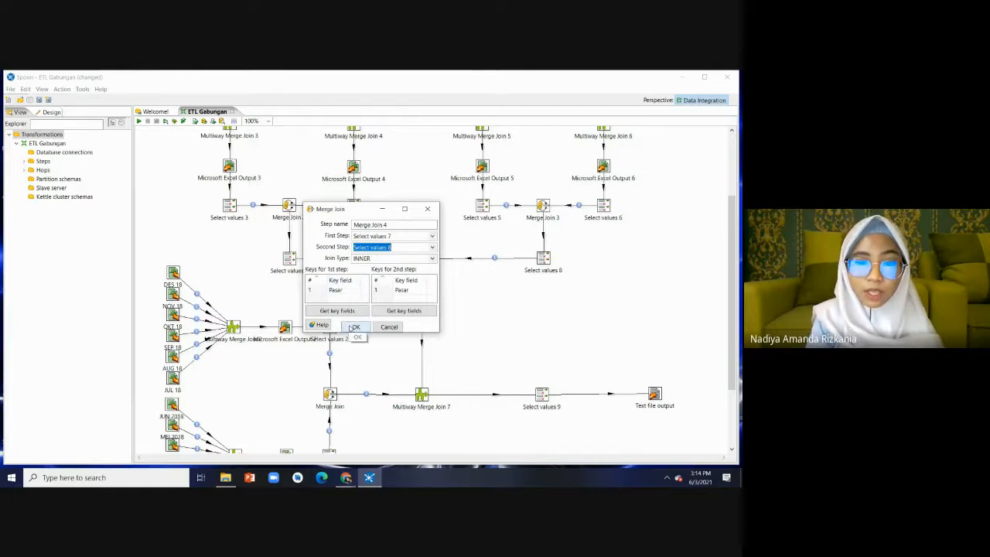
click(352, 328)
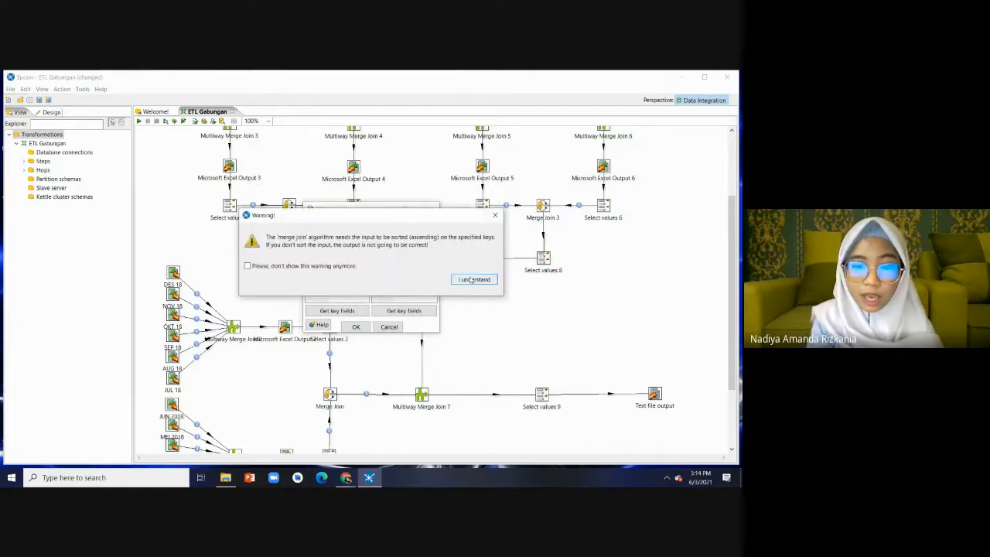
click(473, 279)
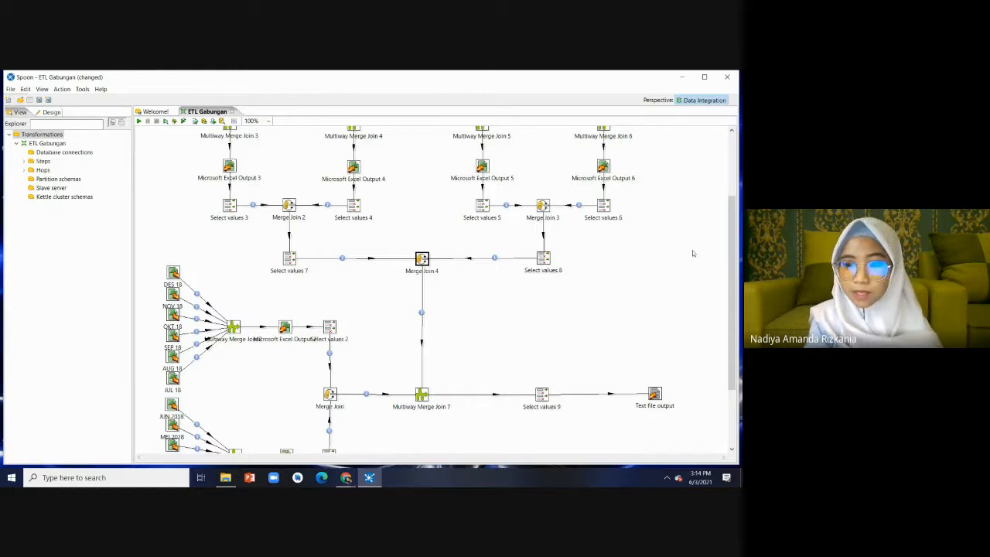
In Multiway Merge Join 7, choose Merge Join as the first input step and Merge Join 4 as the second
drag(732, 248, 730, 305)
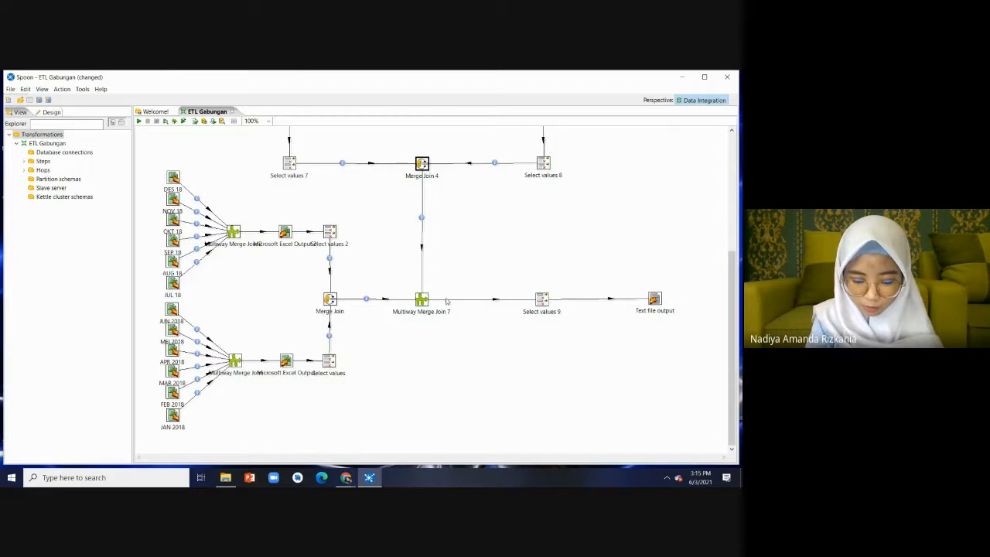
double_click(420, 299)
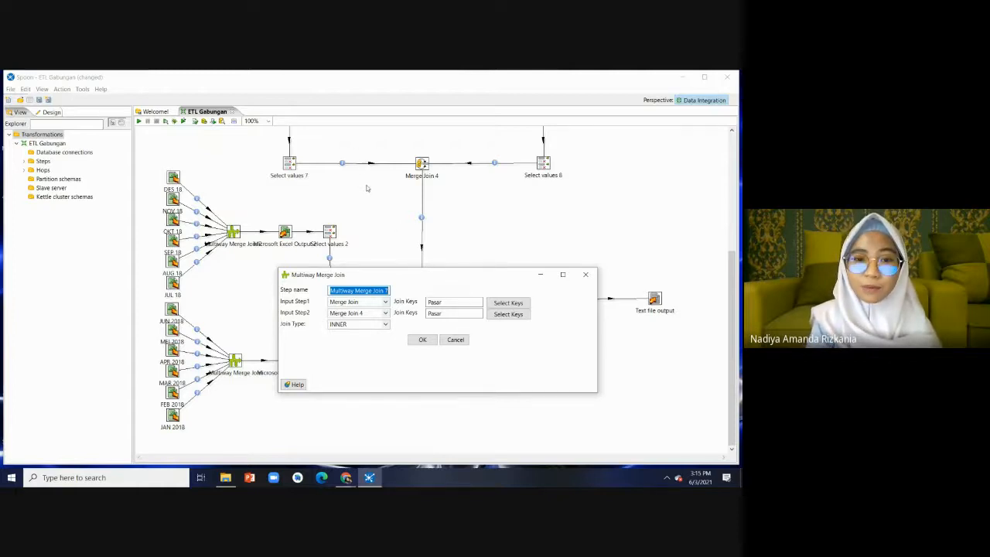
click(385, 302)
click(352, 309)
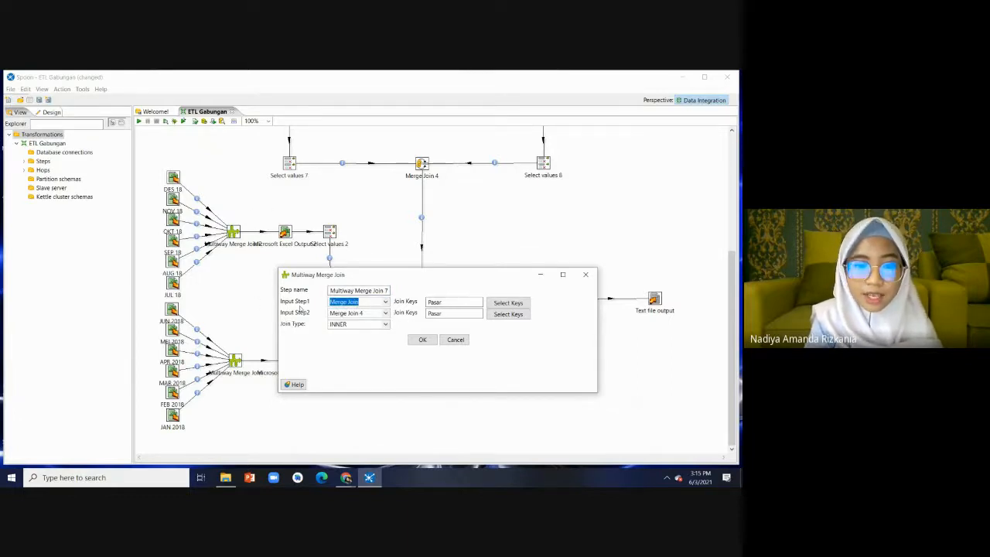
click(385, 313)
click(390, 315)
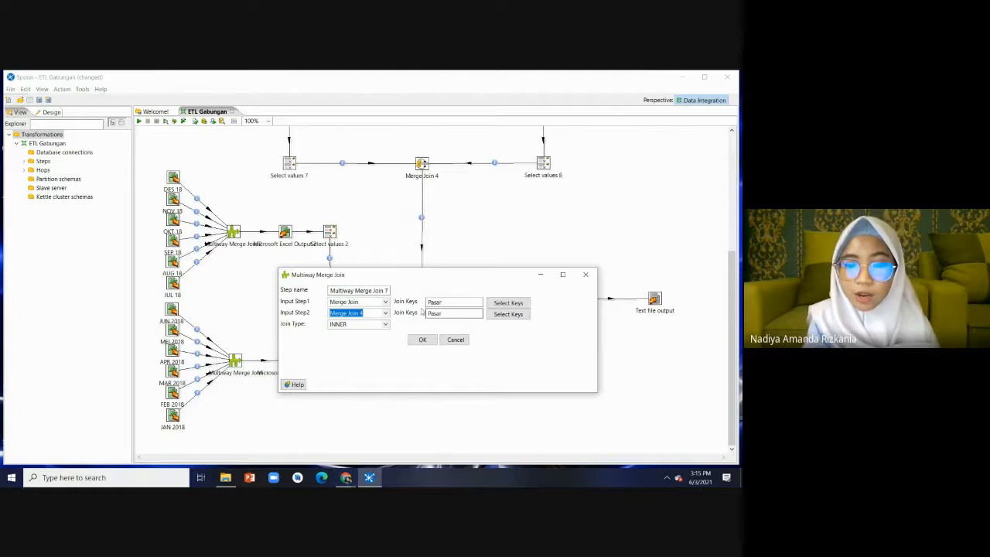
Accept Pasar as the join key for the Merge Join input and accept the Multiway Merge Join 7 settings
click(508, 302)
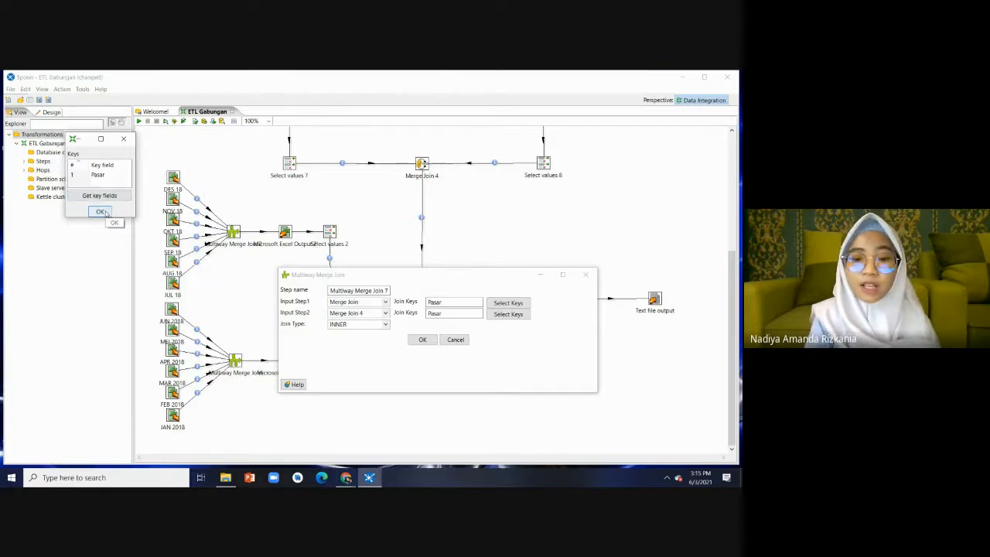
click(100, 211)
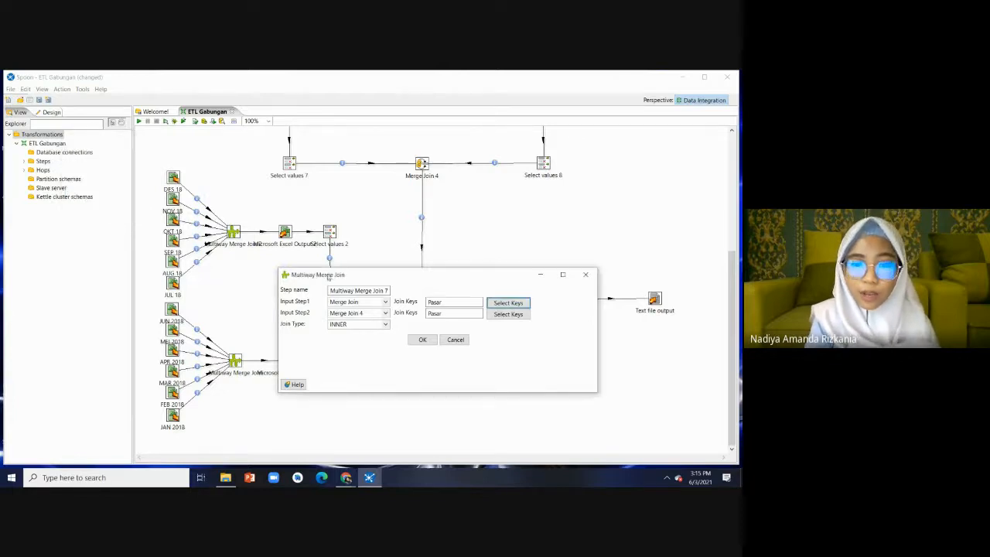
click(421, 340)
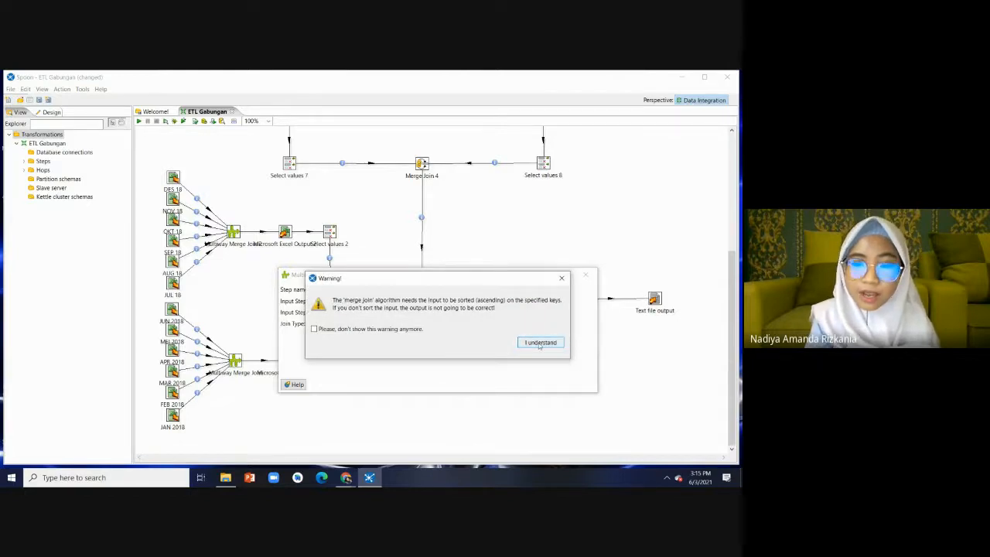
click(539, 341)
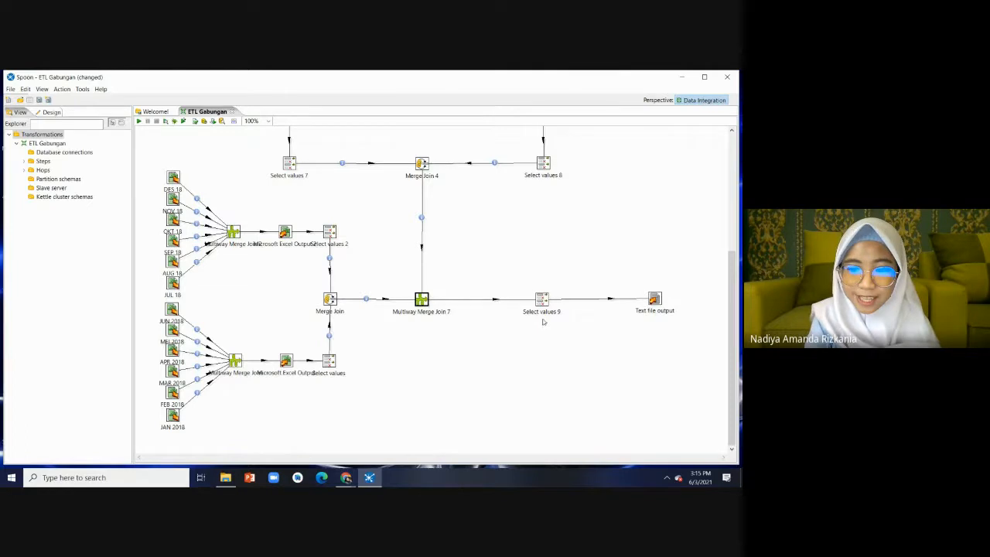
Review the field names and date-based renames in Select values 9 and accept the step settings
double_click(544, 302)
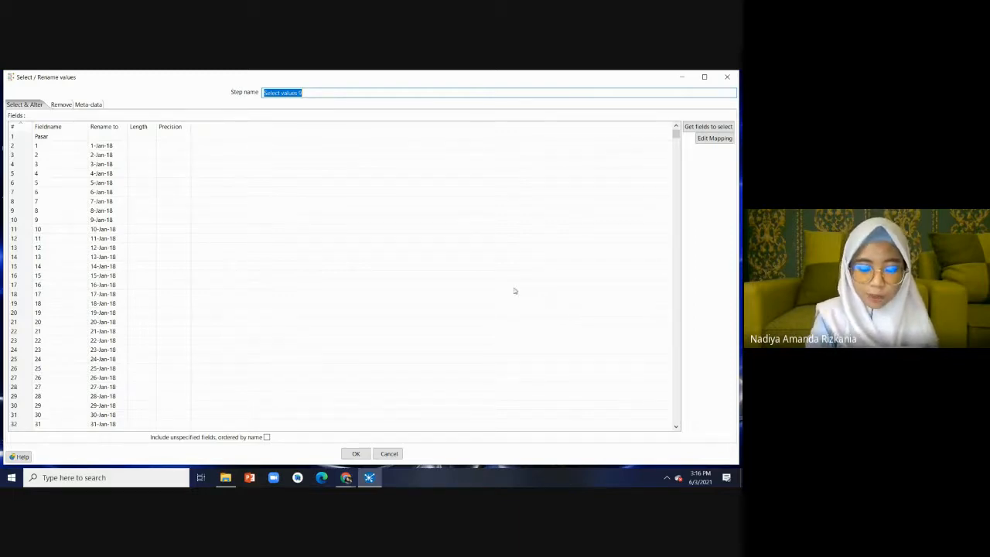
click(120, 146)
click(120, 145)
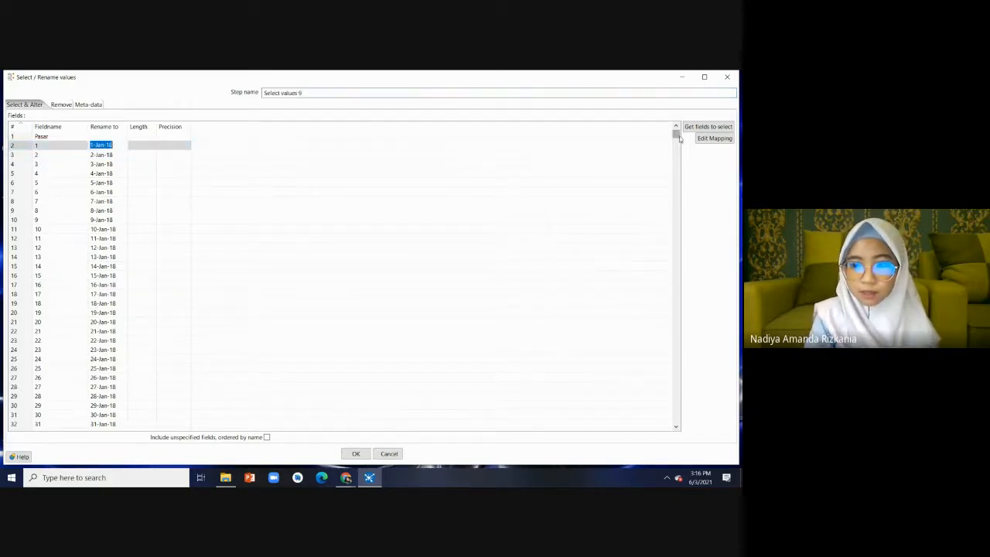
drag(675, 132, 634, 133)
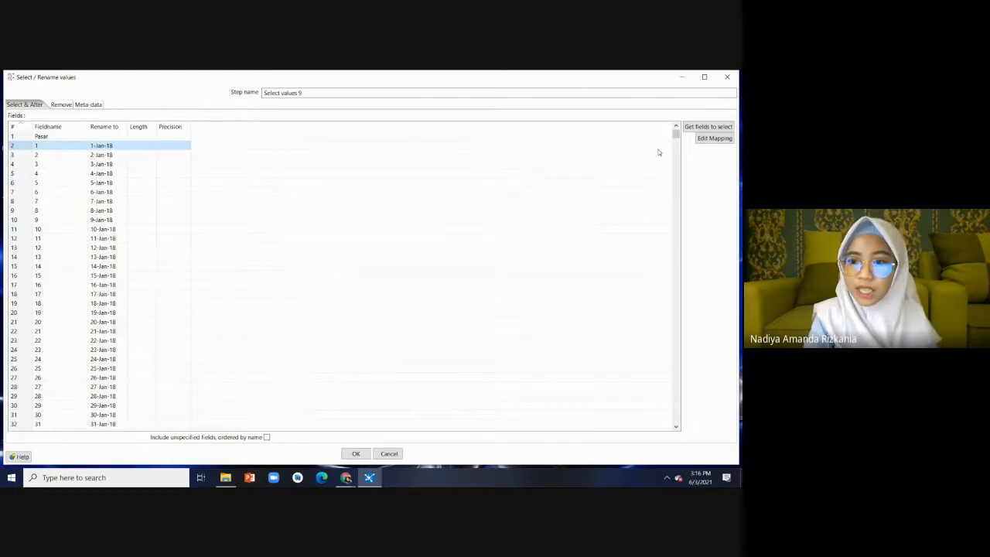
click(355, 453)
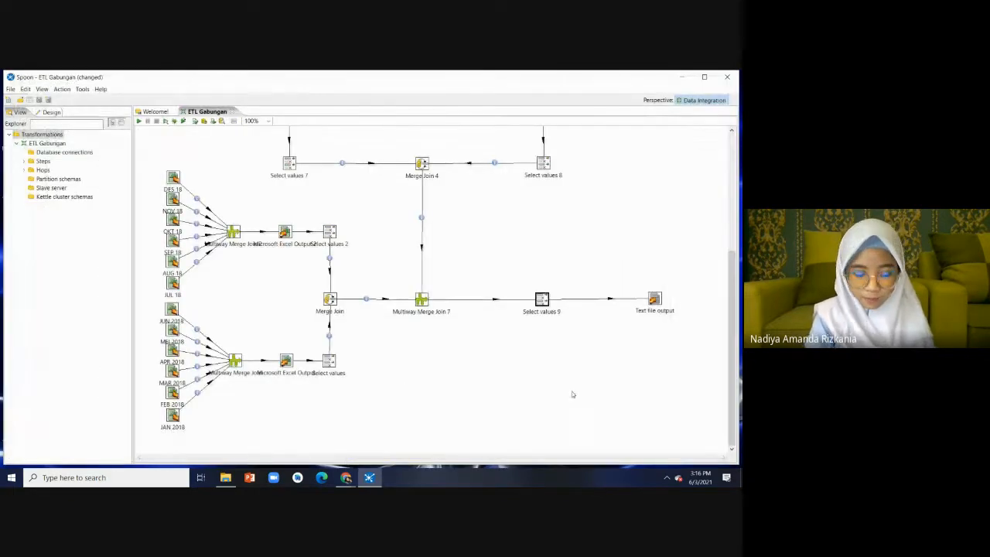
Set the Text file output to KOMODITI CABAI KERITING MERAH.txt in the ETL Gabungan folder, check its field list and accept the settings
double_click(655, 301)
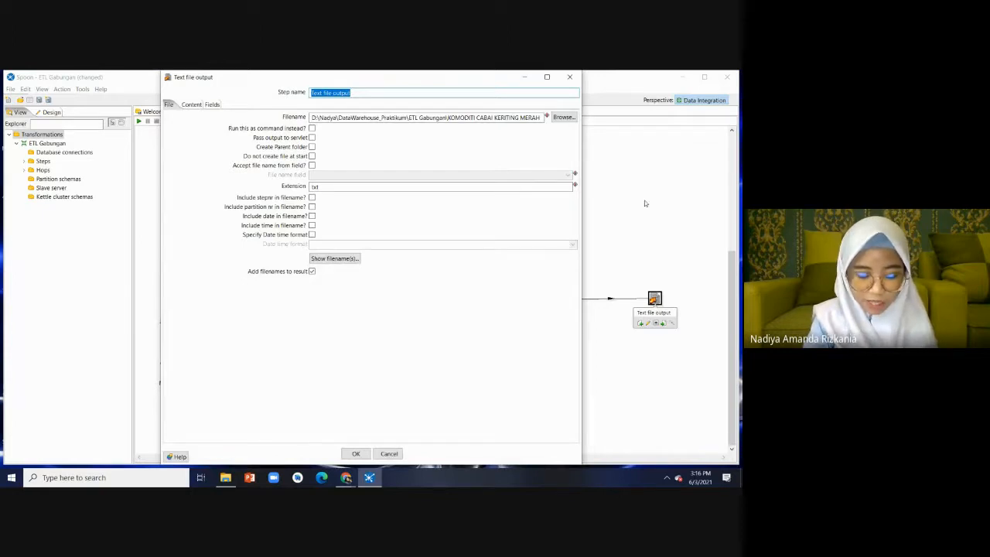
click(563, 117)
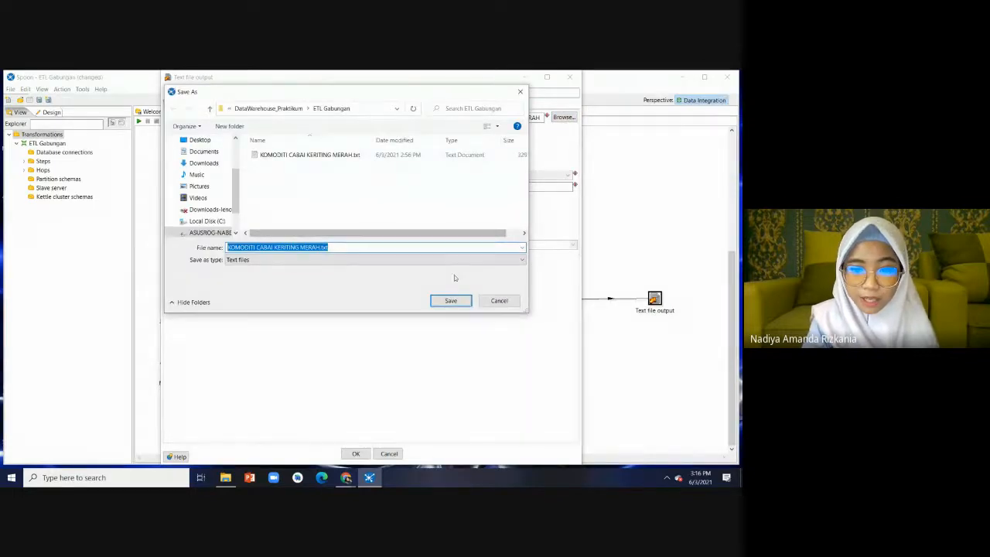
click(450, 300)
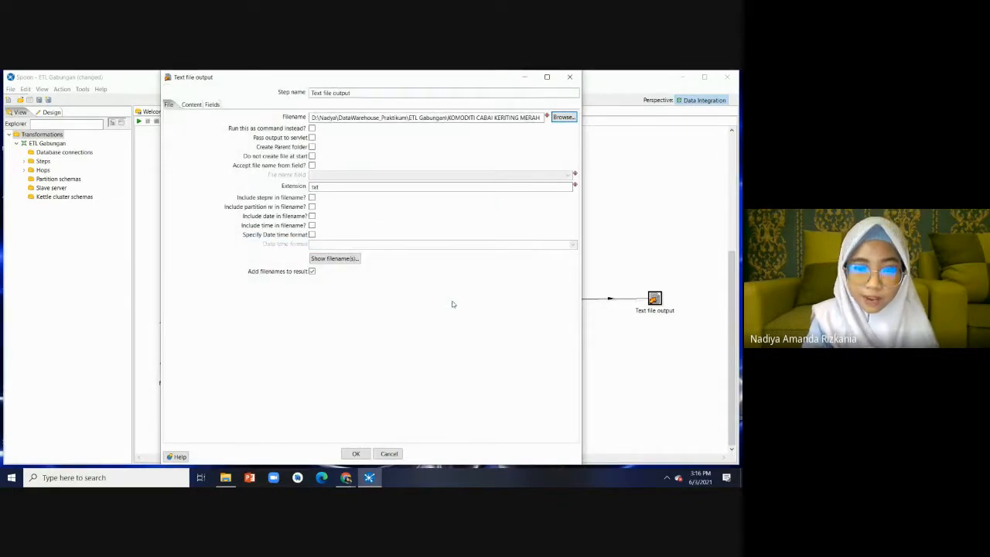
click(211, 105)
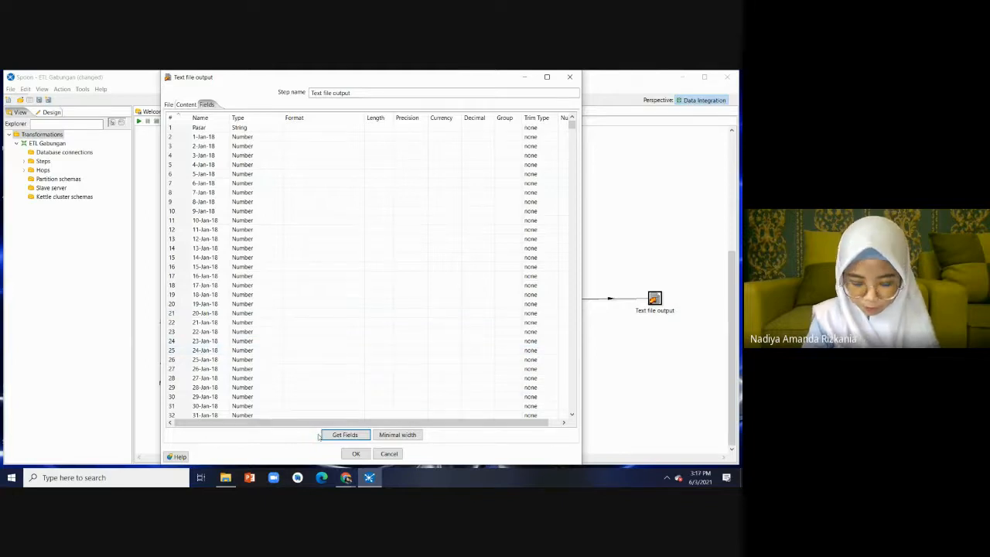
click(358, 454)
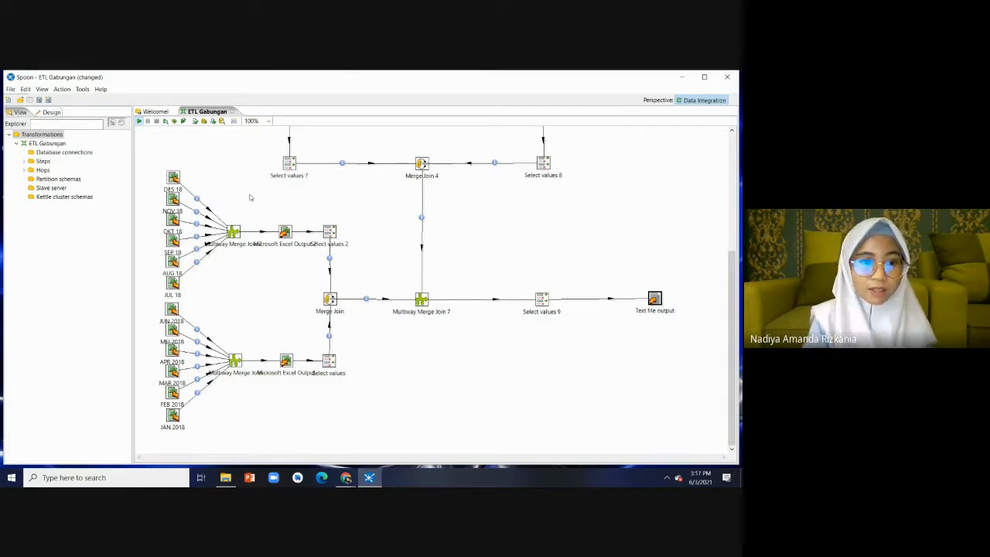
Run the ETL Gabungan transformation with local execution and basic logging
click(138, 121)
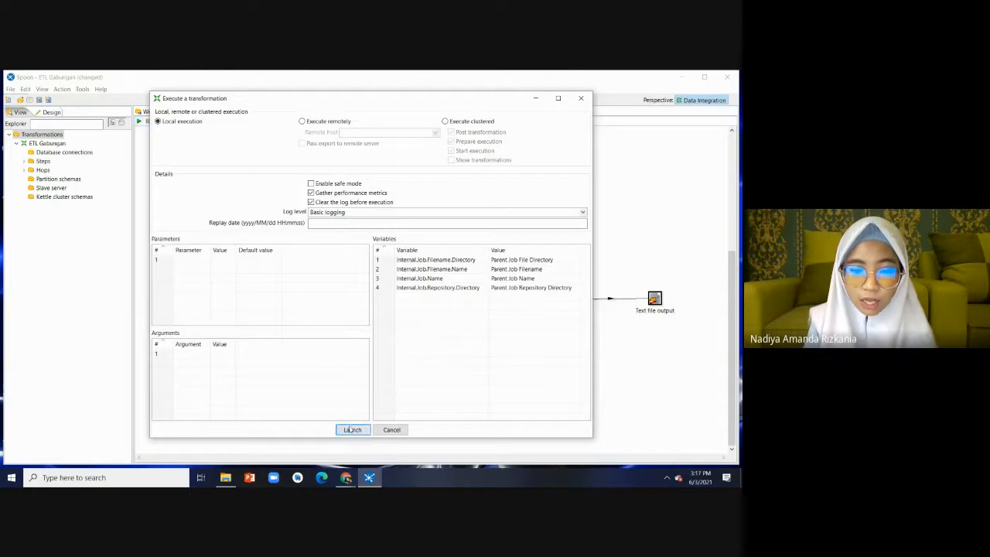
click(349, 429)
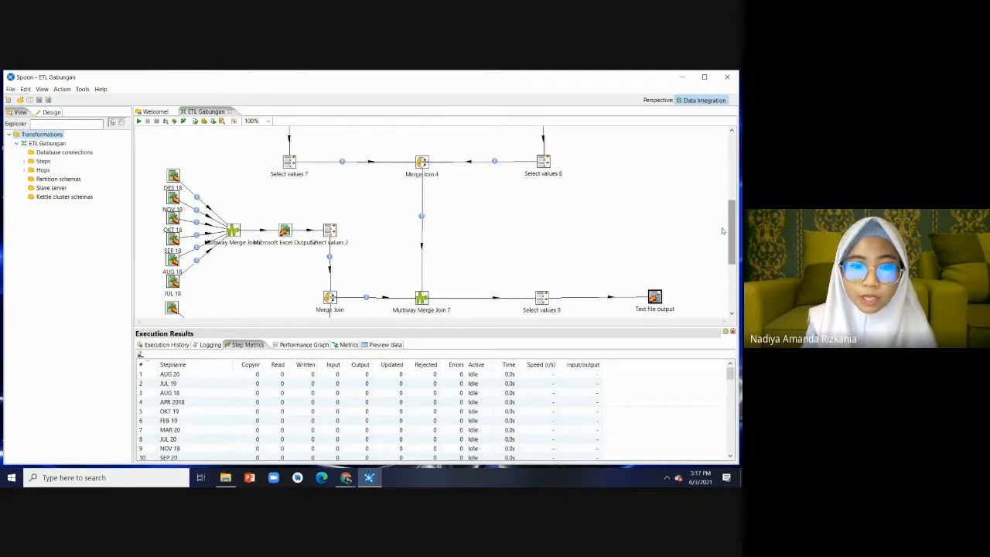
Check the completion status of every step on the ETL Gabungan canvas, from the monthly inputs to the Text file output
click(732, 133)
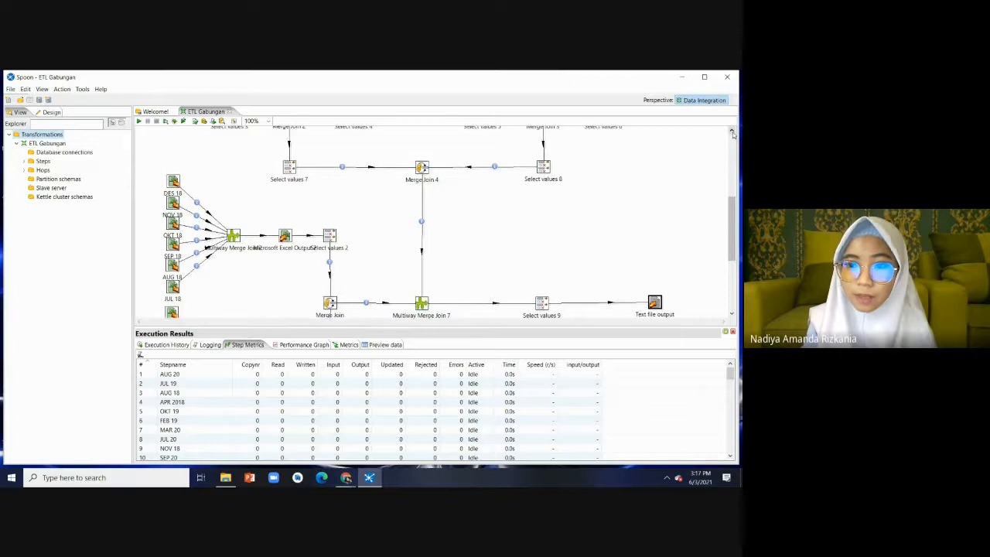
click(732, 132)
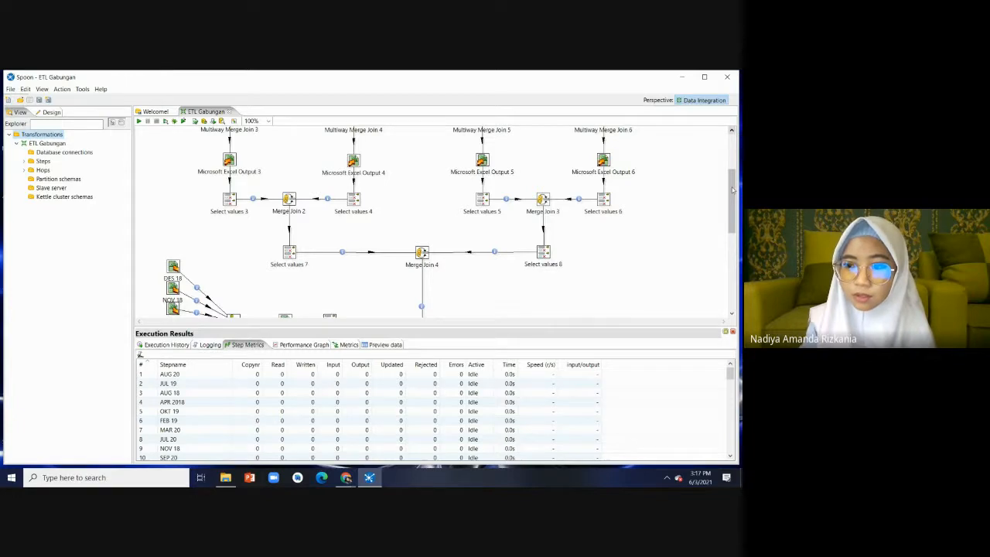
click(731, 131)
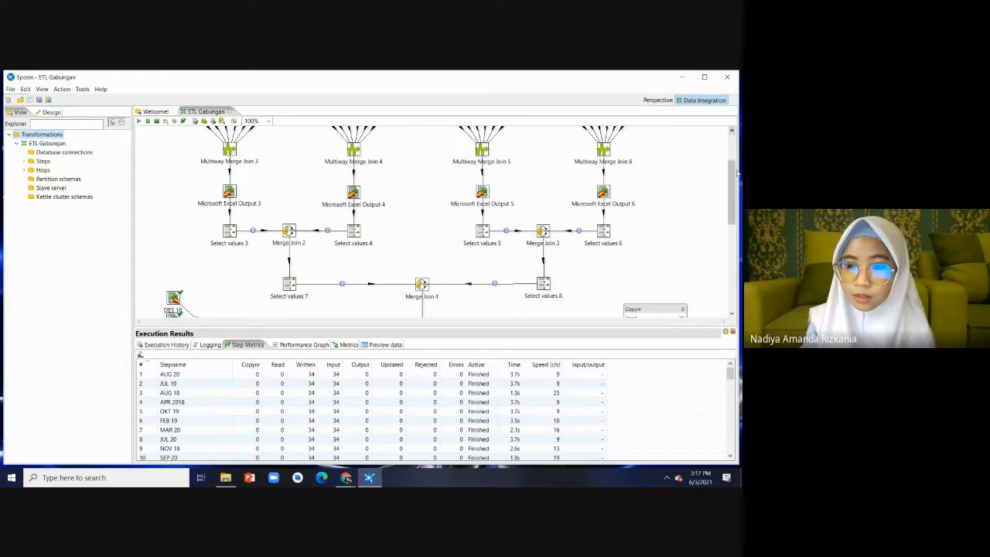
drag(732, 175, 731, 126)
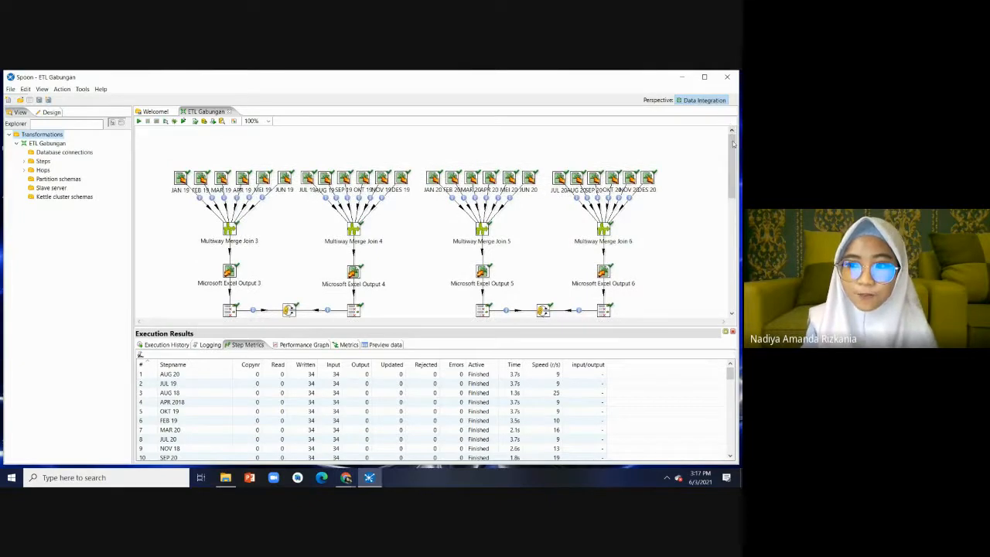
drag(733, 144, 727, 271)
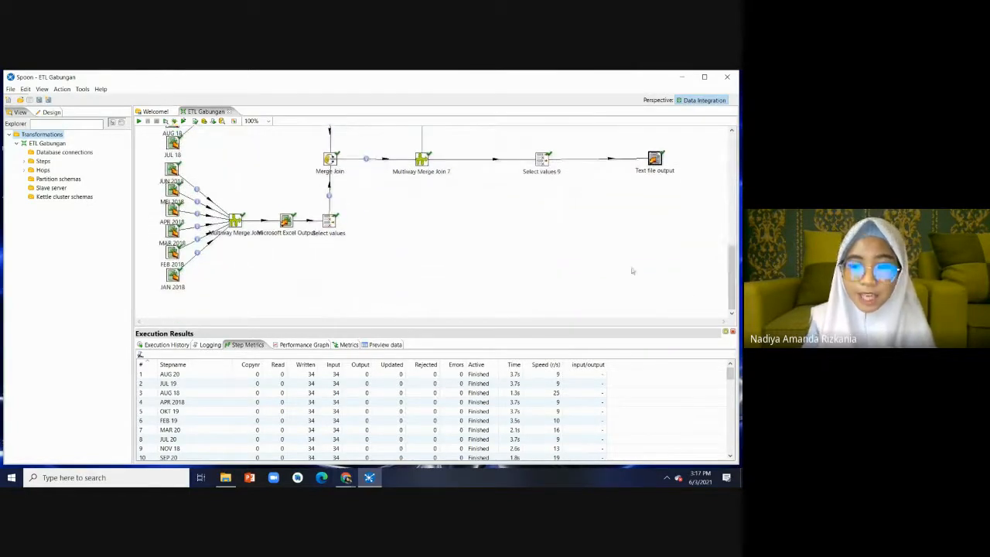
Review the step metrics of the run through to the final Text file output row
right_click(733, 393)
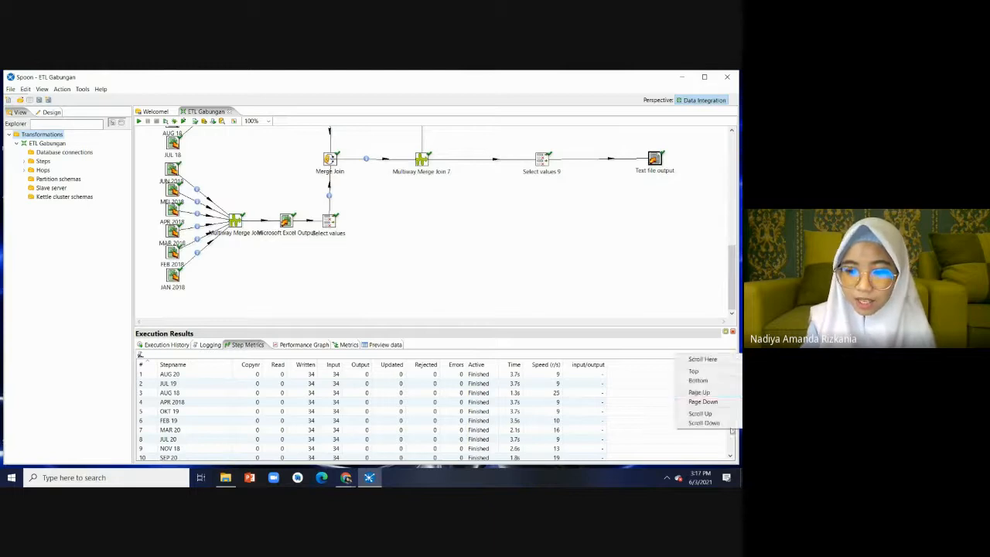
click(728, 377)
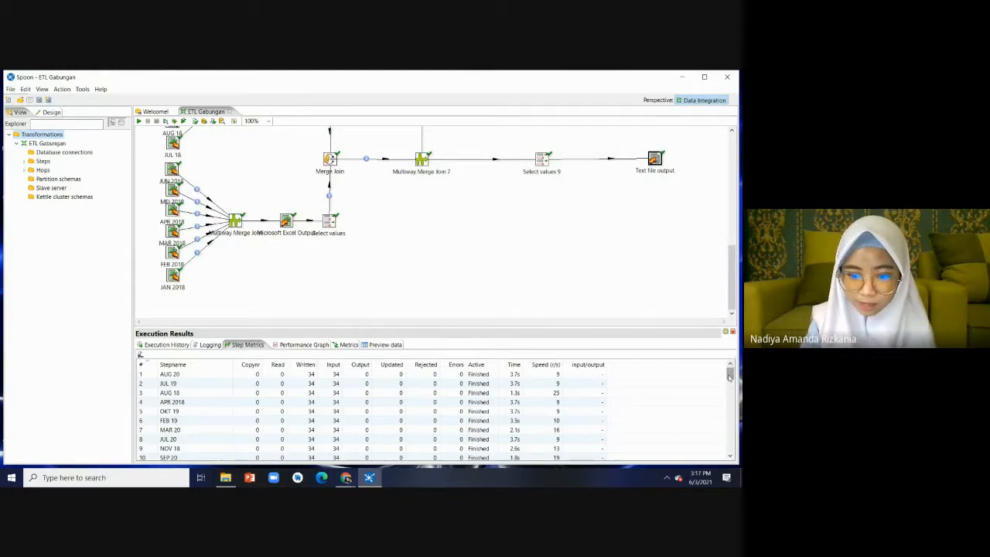
right_click(729, 446)
click(730, 456)
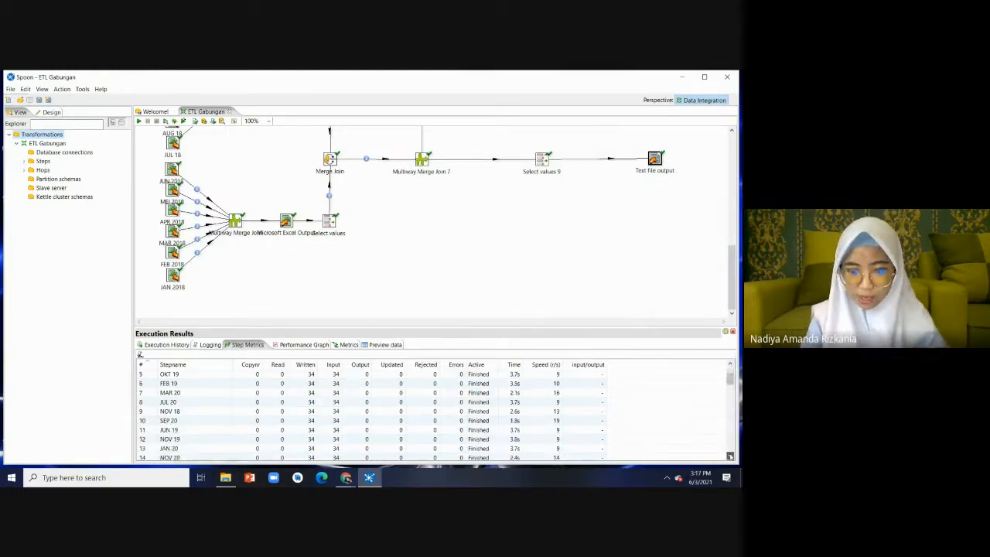
drag(730, 379, 730, 447)
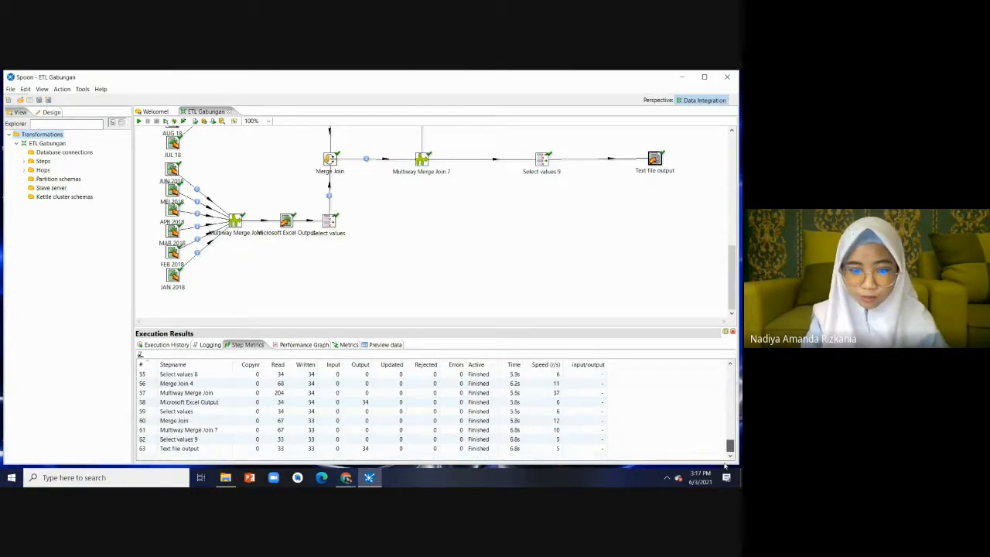
Switch to File Explorer and open KOMODITI CABAI KERITING MERAH.txt from the ETL Gabungan folder to inspect the merged output
click(225, 477)
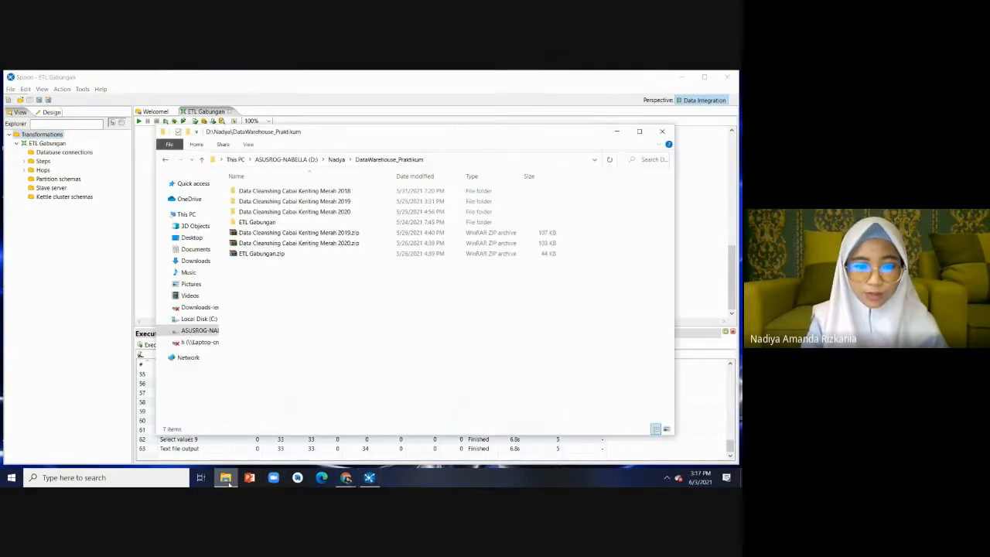
double_click(335, 223)
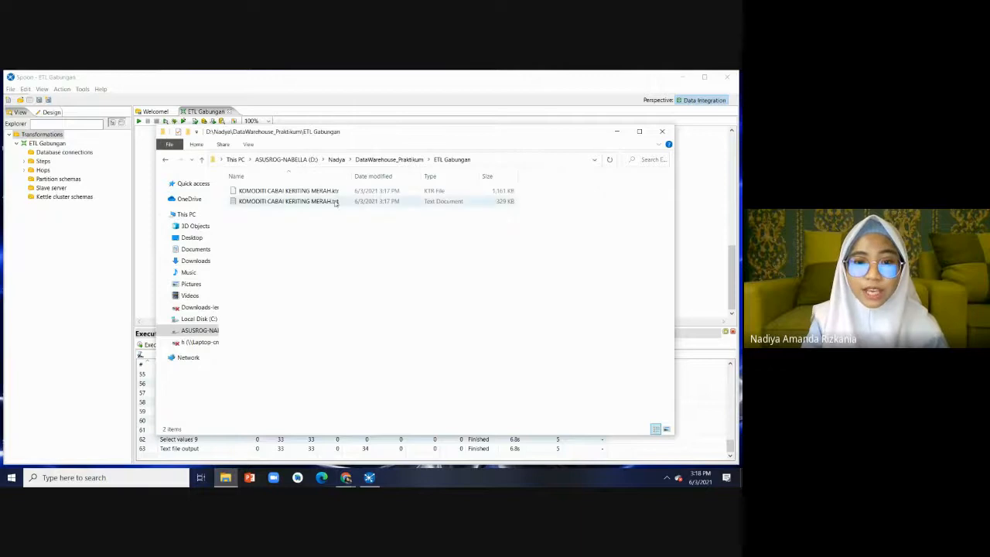
double_click(334, 201)
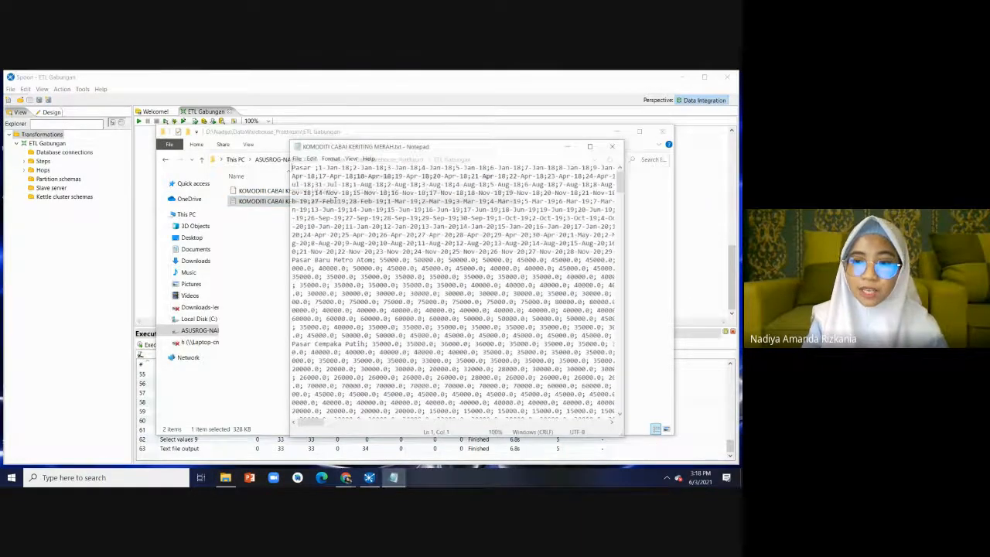
mouse_move(622, 181)
mouse_down()
mouse_move(620, 398)
mouse_move(615, 178)
mouse_up()
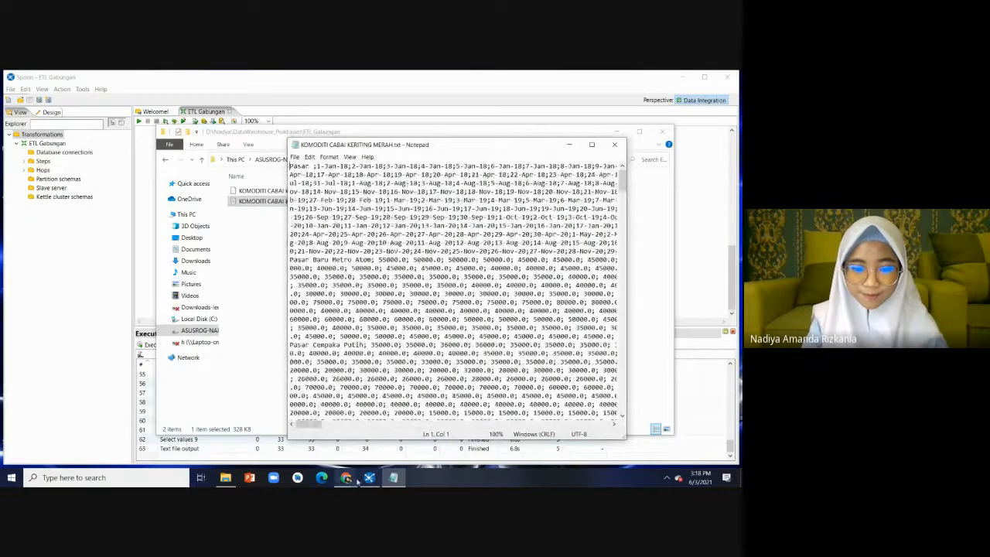
Switch to the Google Meet call, mute the microphone and open the stop-recording option
mouse_move(345, 479)
click(279, 429)
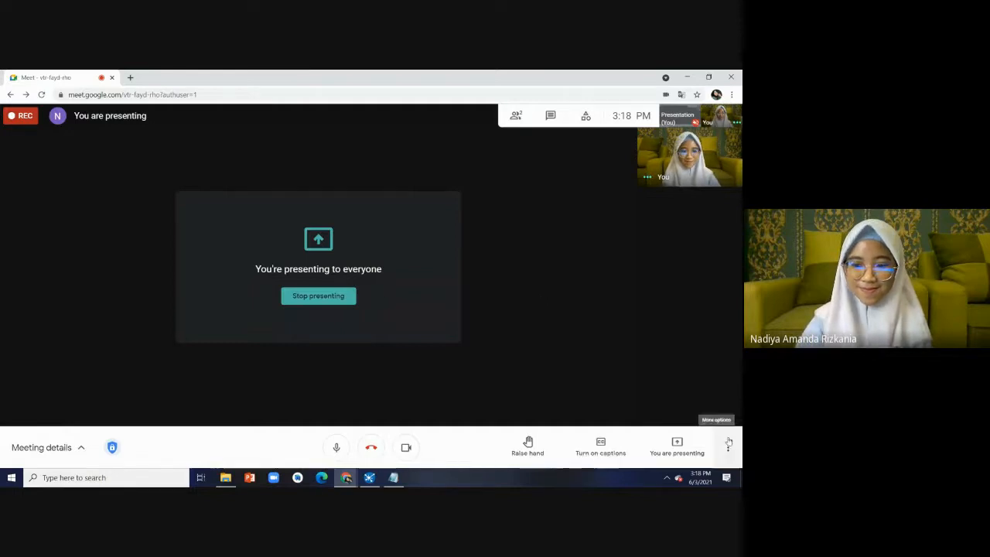
click(336, 447)
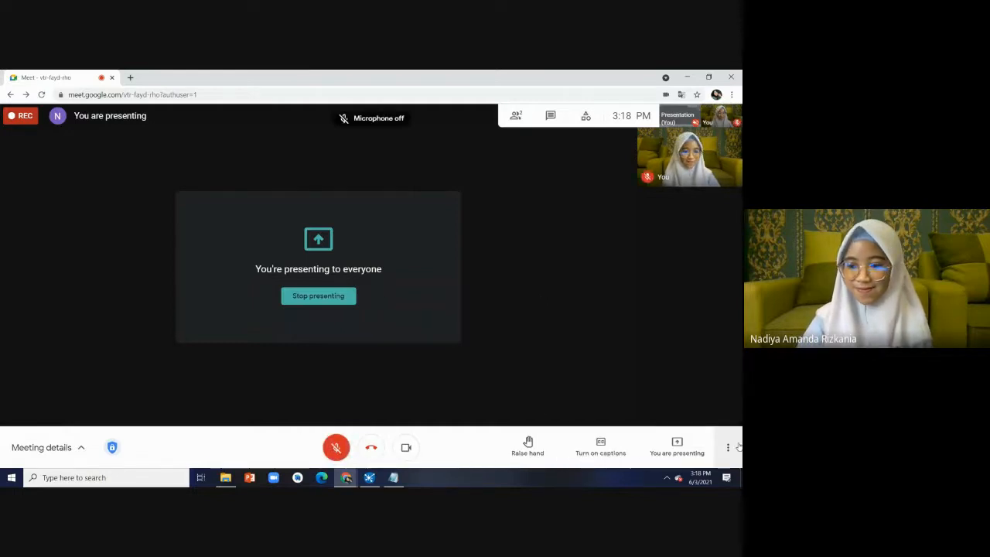
click(728, 447)
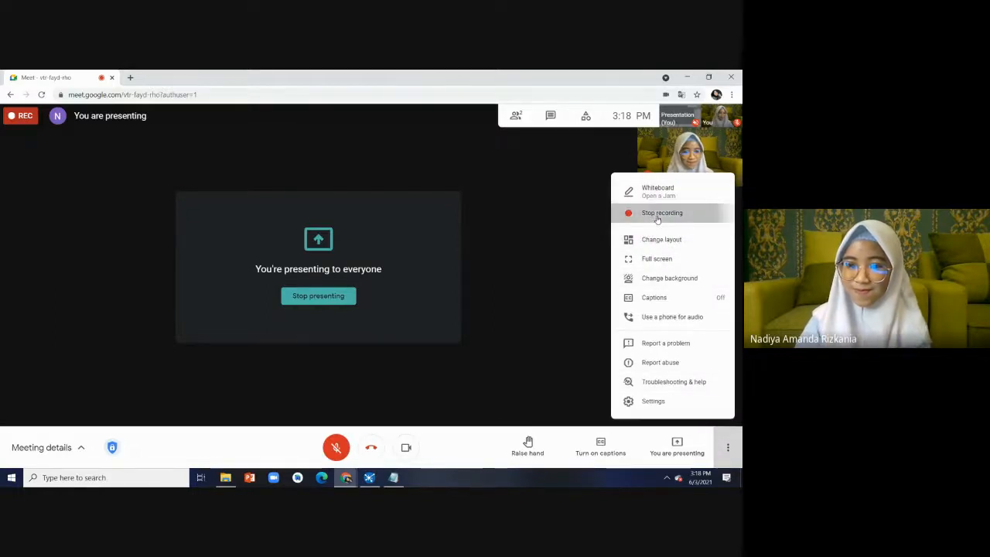
click(654, 216)
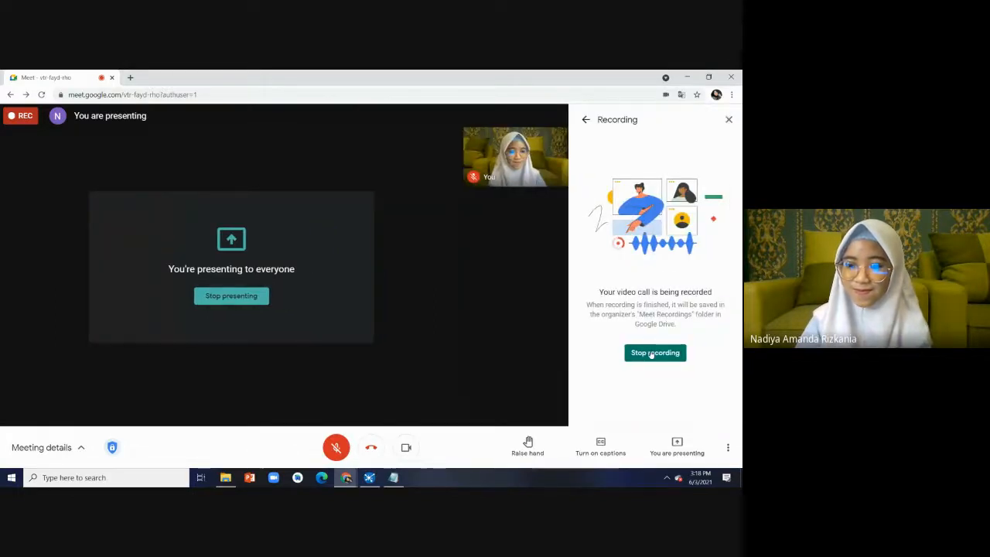